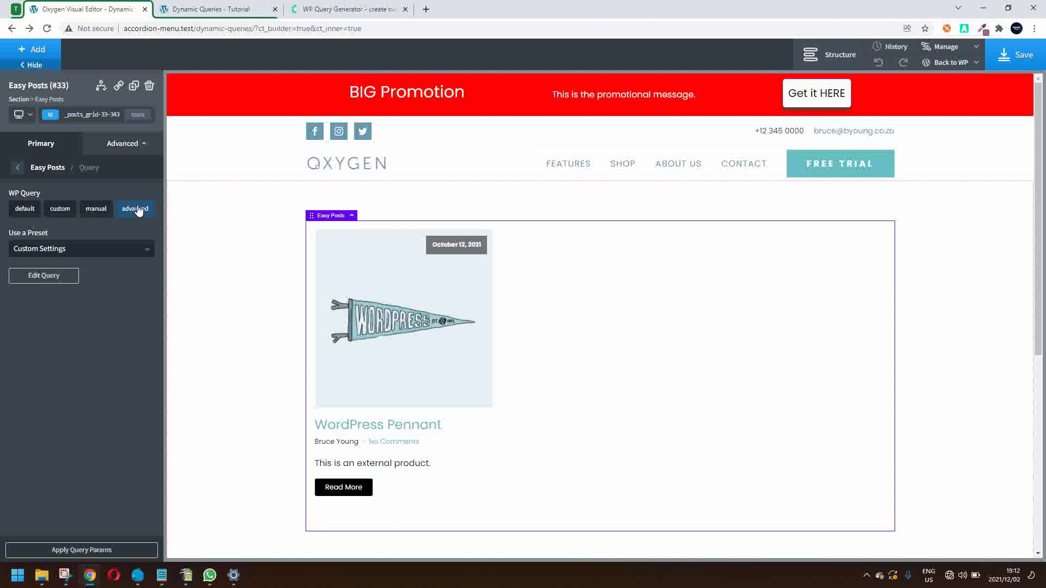
# Step: Open the Easy Posts element's Advanced Query editor to view the product_cat tax_query
pyautogui.click(54, 278)
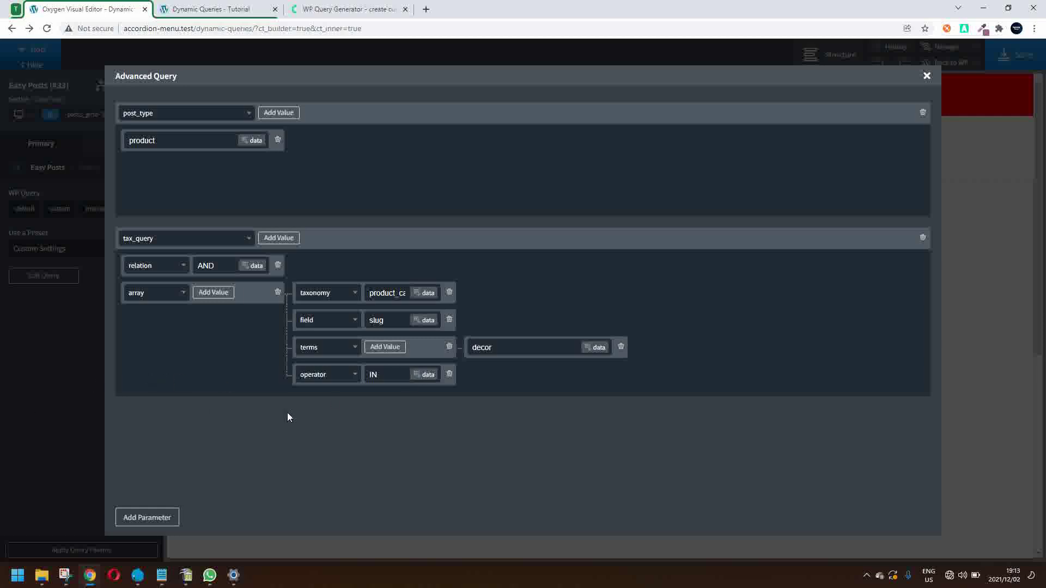
# Step: Close the Advanced Query dialog so the Easy Posts grid shows WordPress Pennant
pyautogui.click(927, 77)
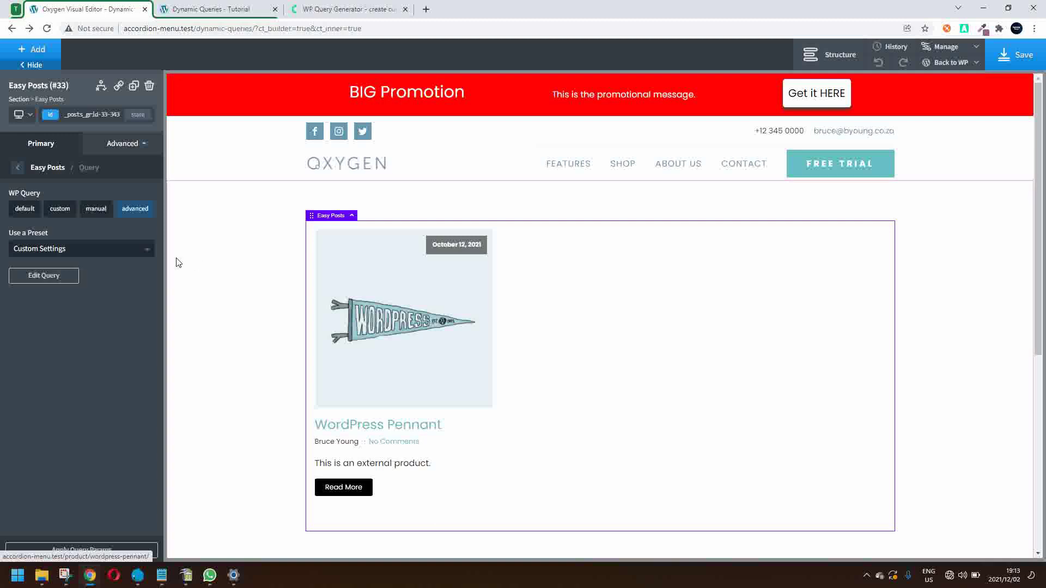
# Step: Add 'hoodies' as a second tax_query term value below decor
pyautogui.click(58, 280)
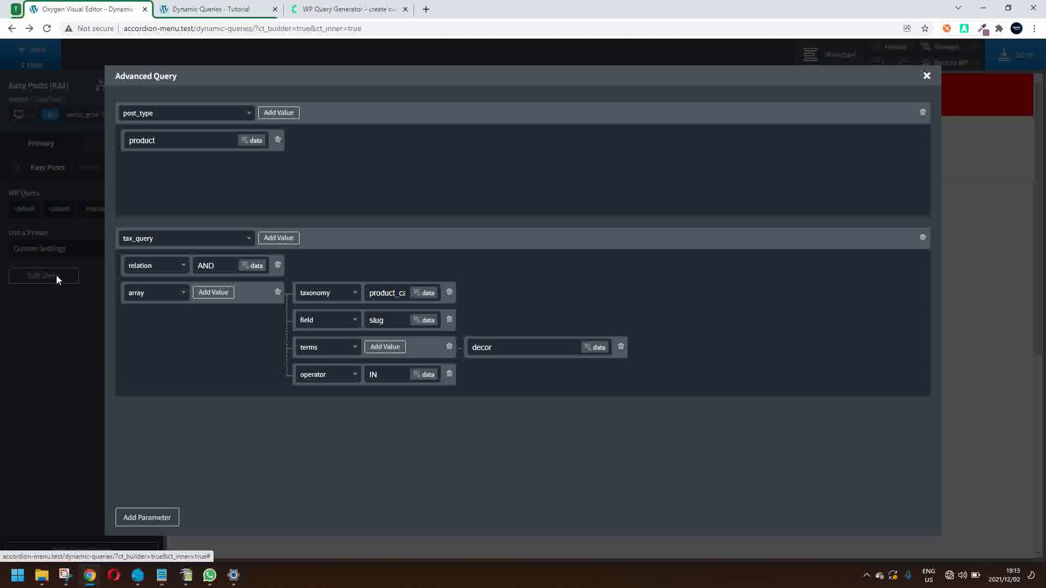
pyautogui.click(382, 347)
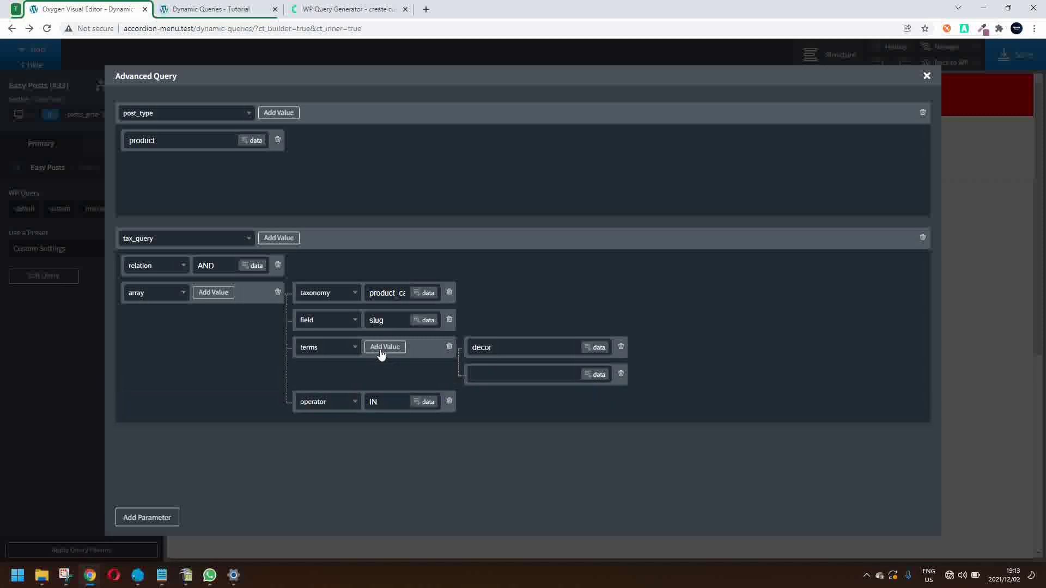
pyautogui.click(492, 372)
pyautogui.write('hoodies')
# Step: Apply the query params so the Easy Posts grid also lists hoodie products
pyautogui.click(926, 76)
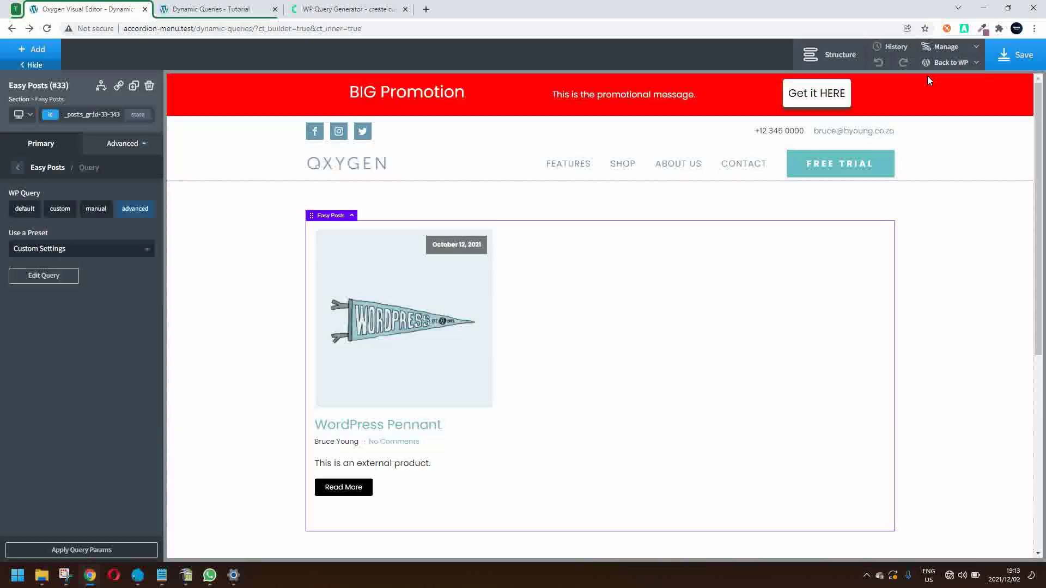
pyautogui.click(81, 550)
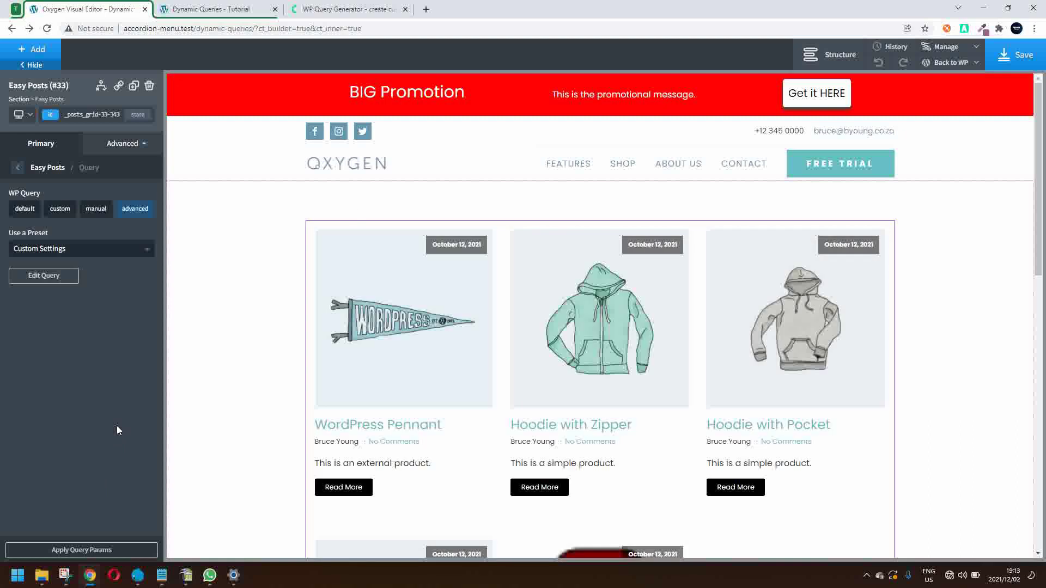
pyautogui.scroll(-3, 372, 455)
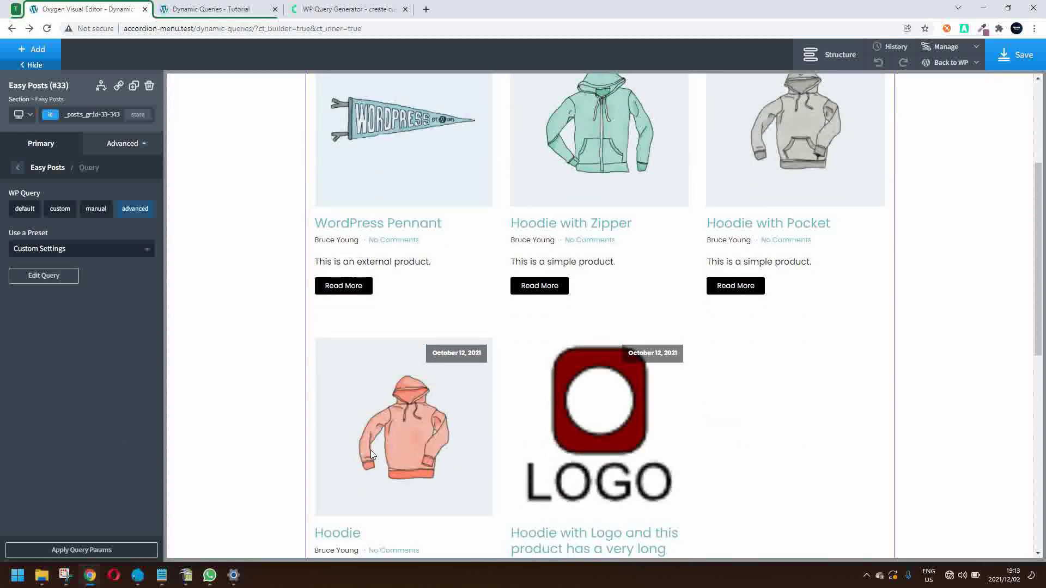
pyautogui.scroll(3, 372, 455)
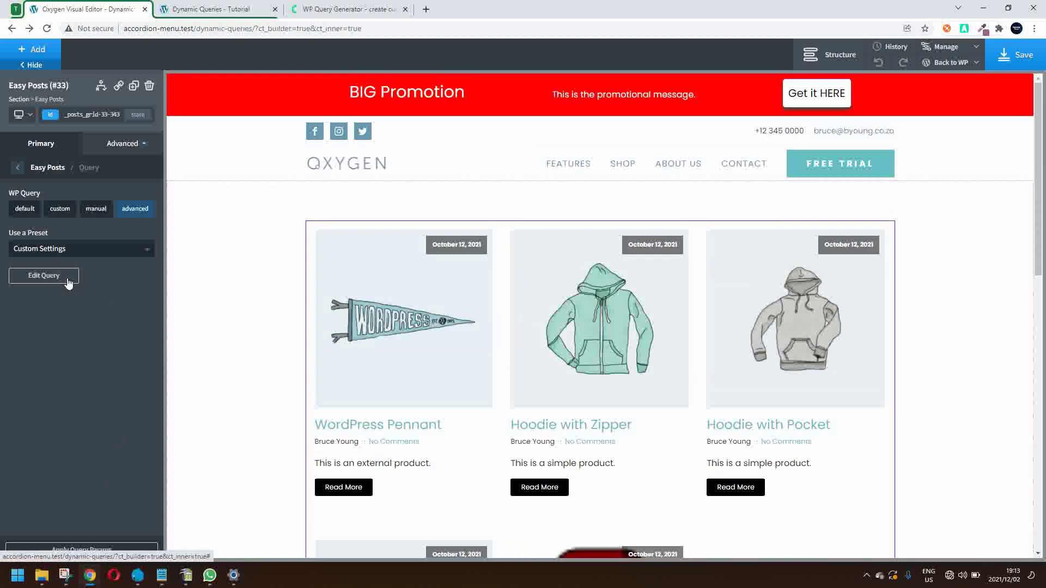
pyautogui.click(43, 276)
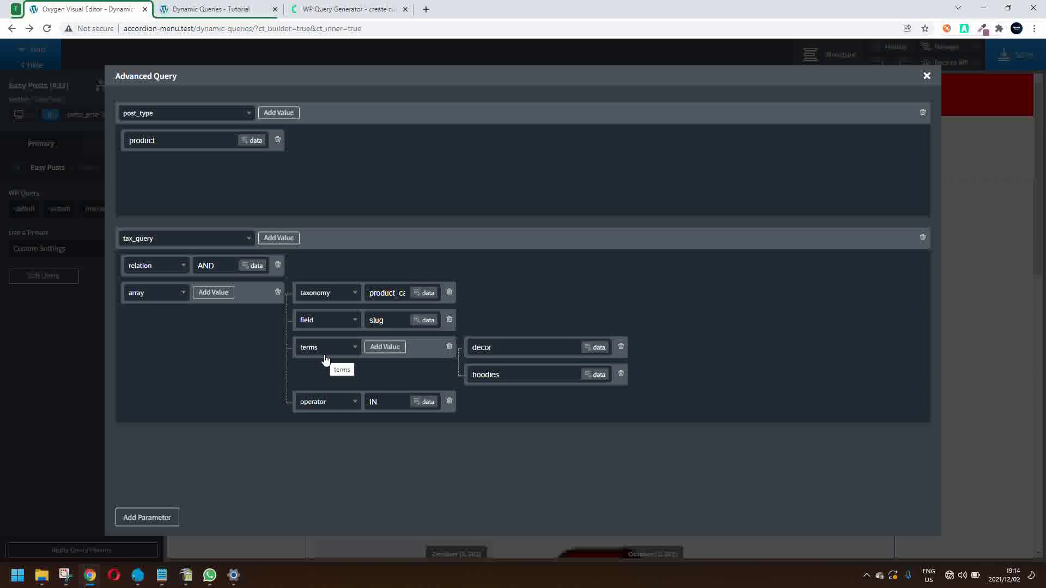
# Step: In the WP Query Generator, set relation to AND and select the product_cat taxonomy
pyautogui.click(321, 6)
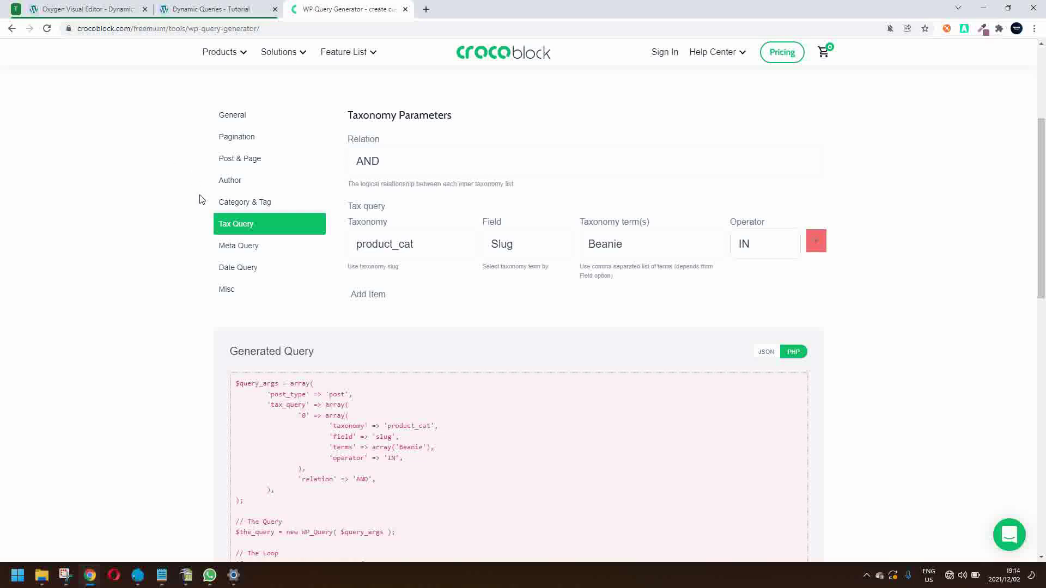
pyautogui.scroll(3, 365, 334)
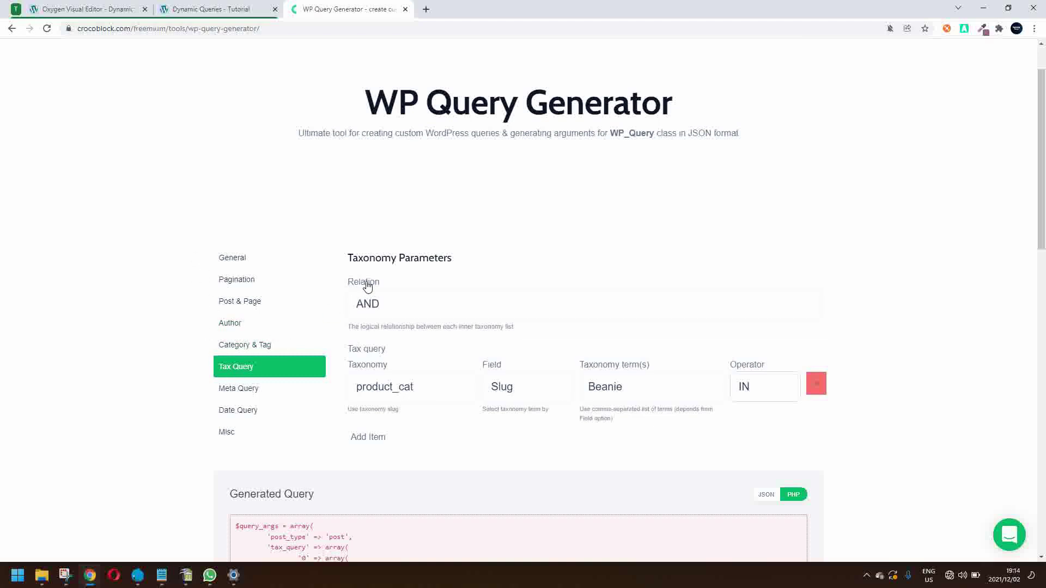
pyautogui.click(385, 304)
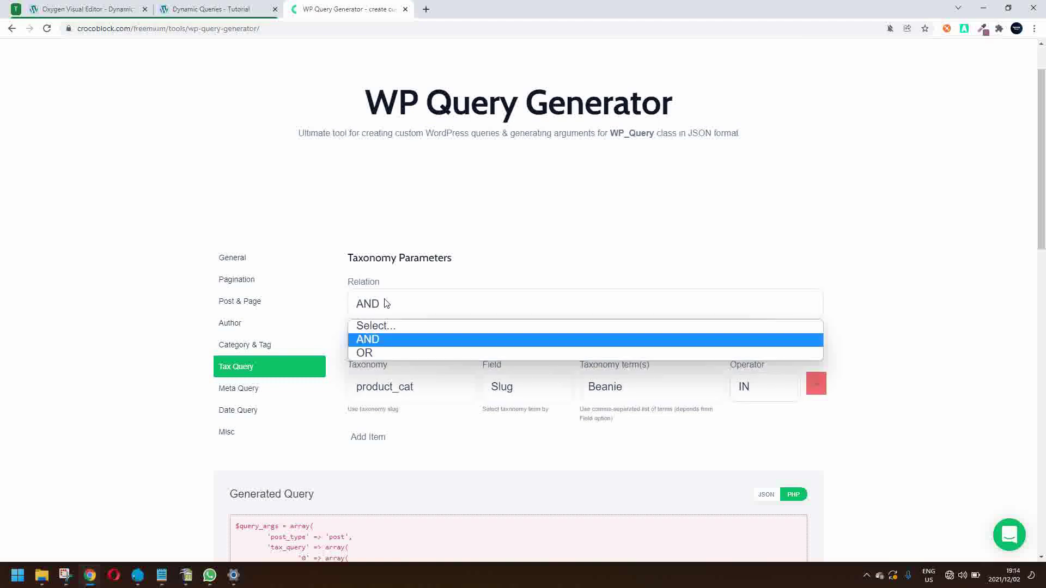
pyautogui.click(384, 341)
pyautogui.scroll(-2, 385, 343)
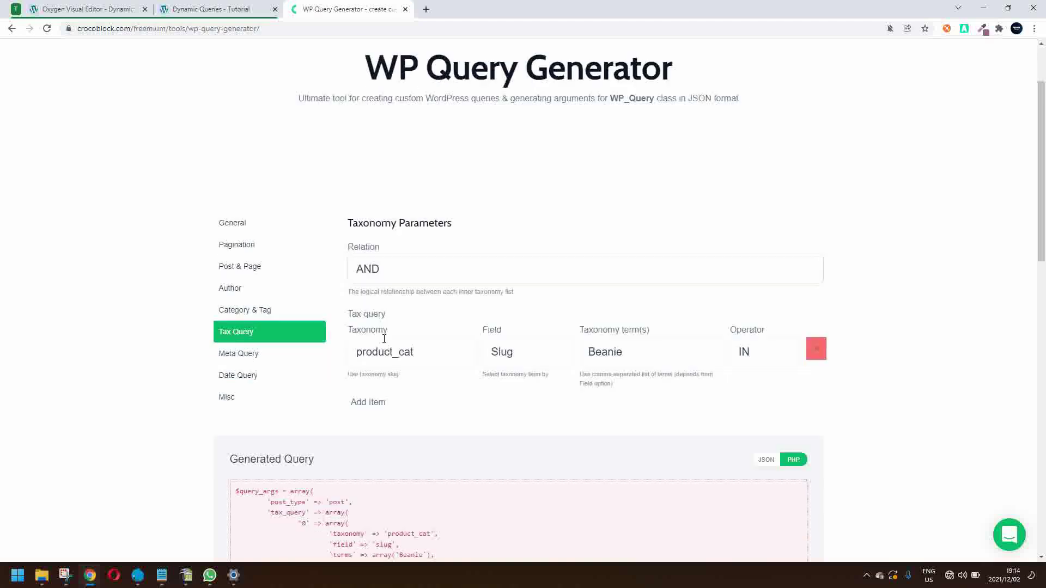
pyautogui.click(444, 305)
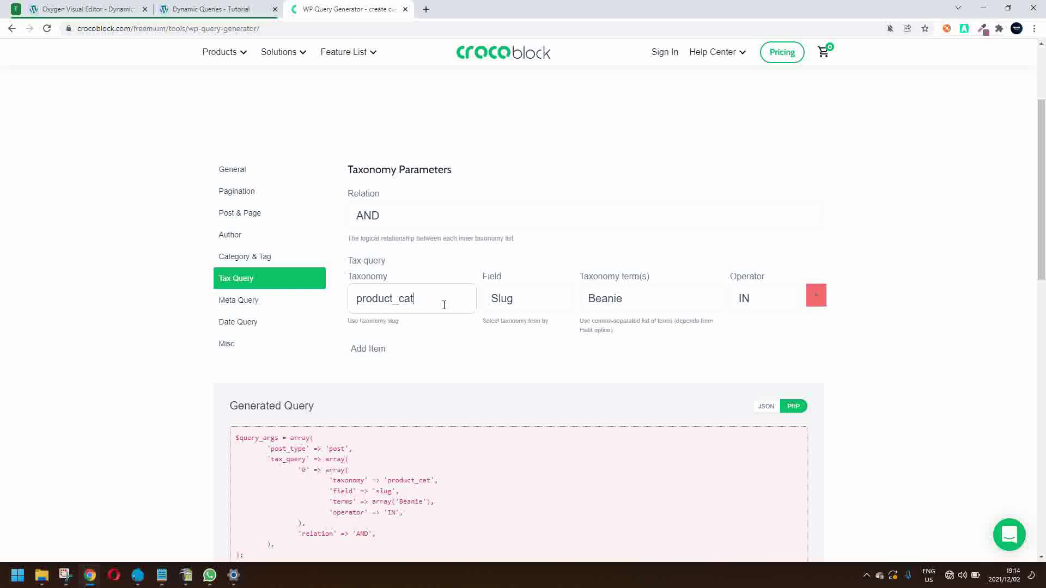
# Step: Use field Slug, replace Beanie with 'decor,hoodies' as terms, and keep operator IN
pyautogui.click(530, 304)
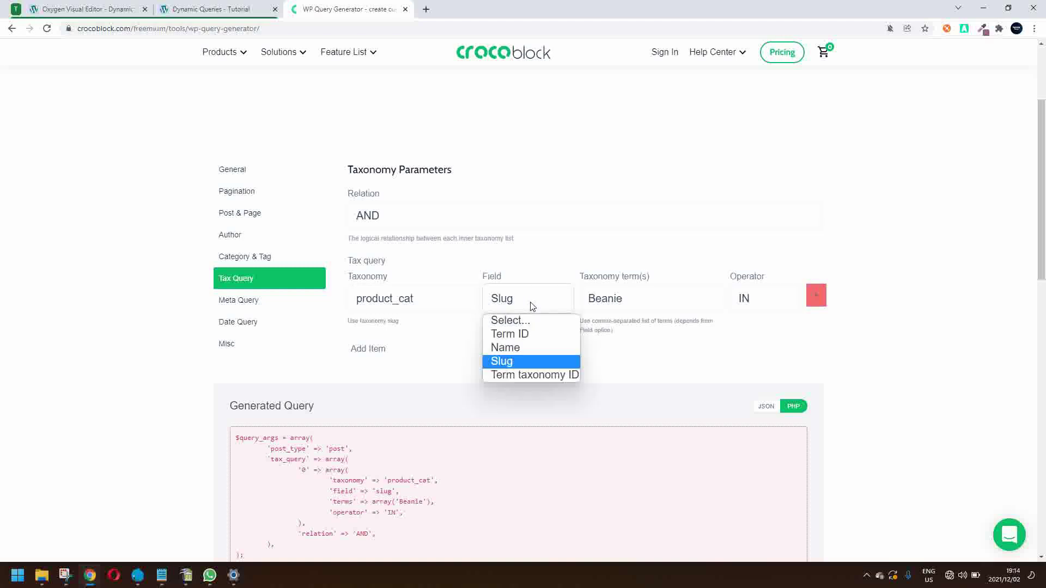
pyautogui.click(527, 362)
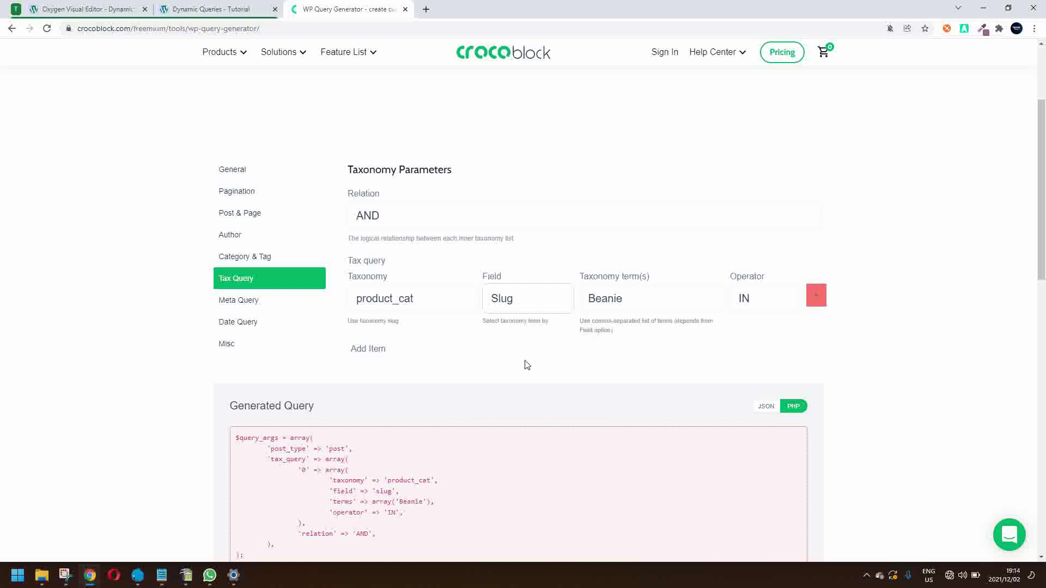
pyautogui.click(632, 299)
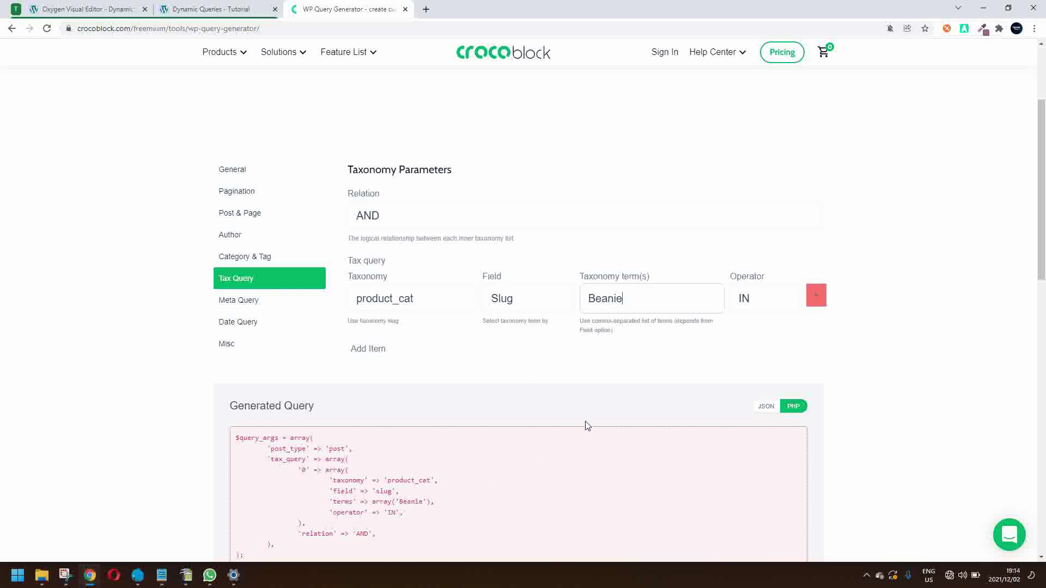
pyautogui.doubleClick(636, 296)
pyautogui.write('decor,hoodies')
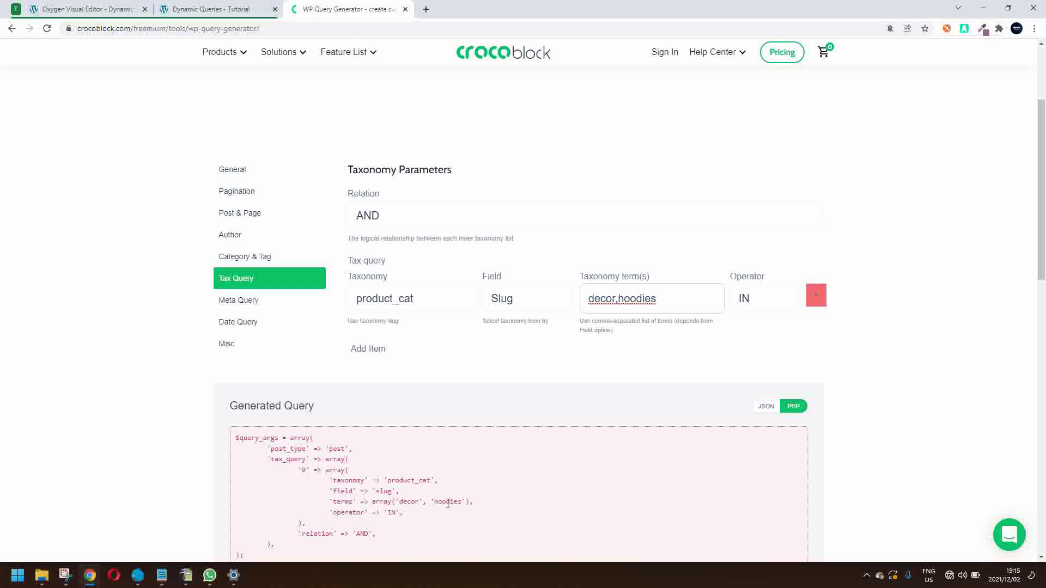
pyautogui.click(773, 301)
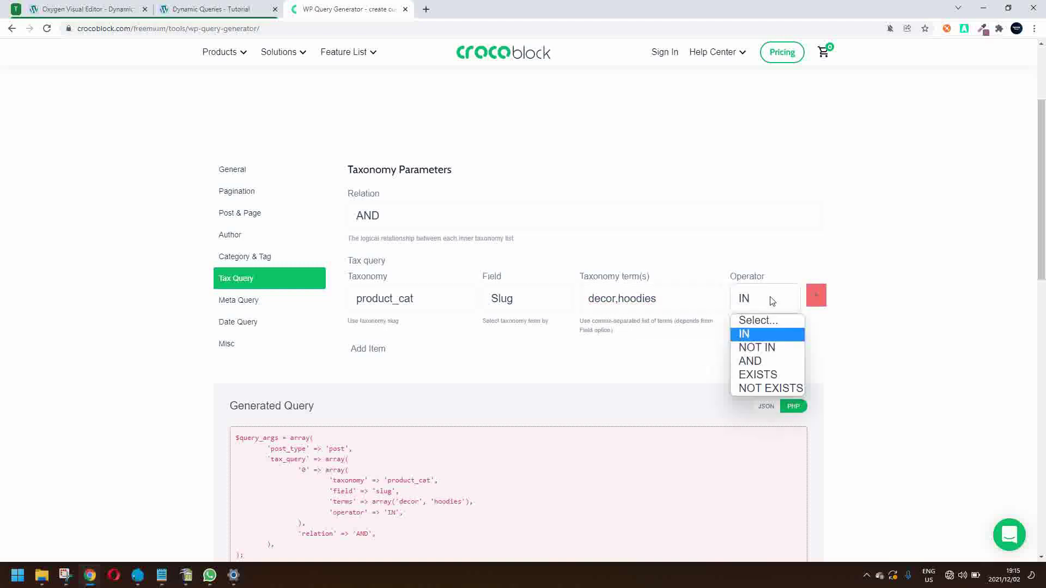
pyautogui.click(773, 301)
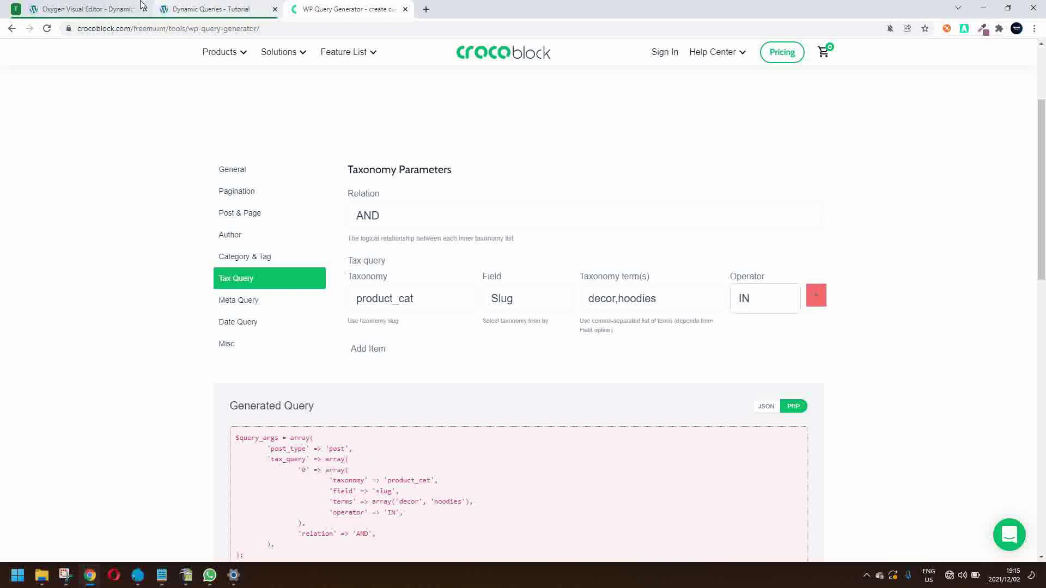
pyautogui.click(111, 10)
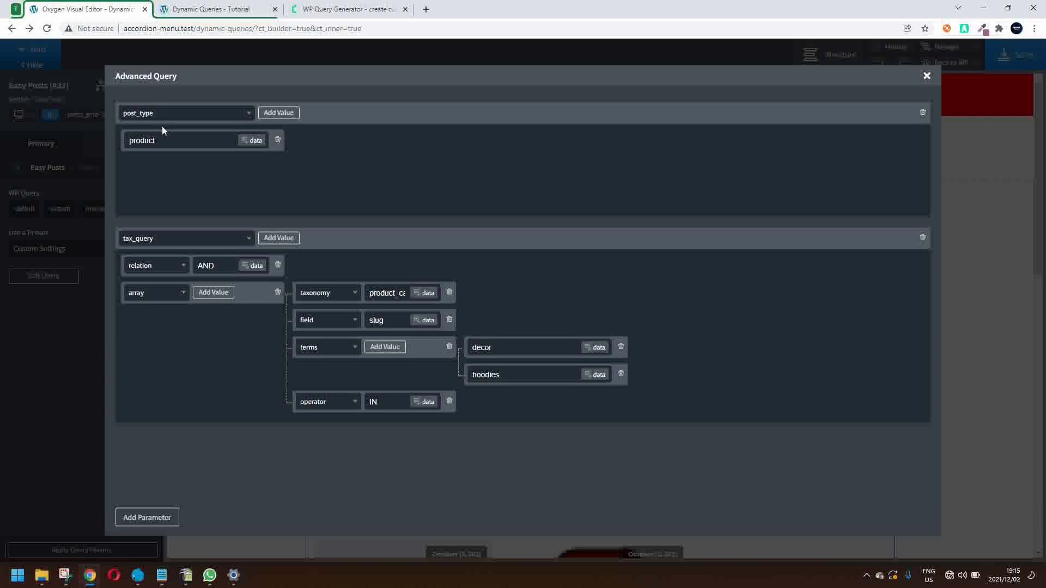
# Step: Browse the generator's Post & Page parameters, then go back to its Tax Query parameters
pyautogui.click(316, 10)
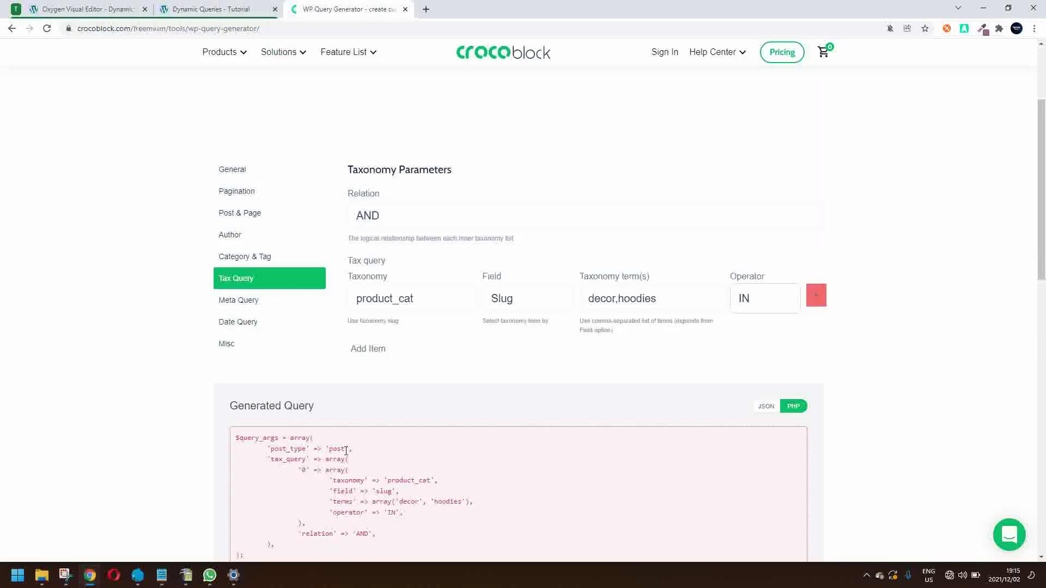
pyautogui.click(233, 215)
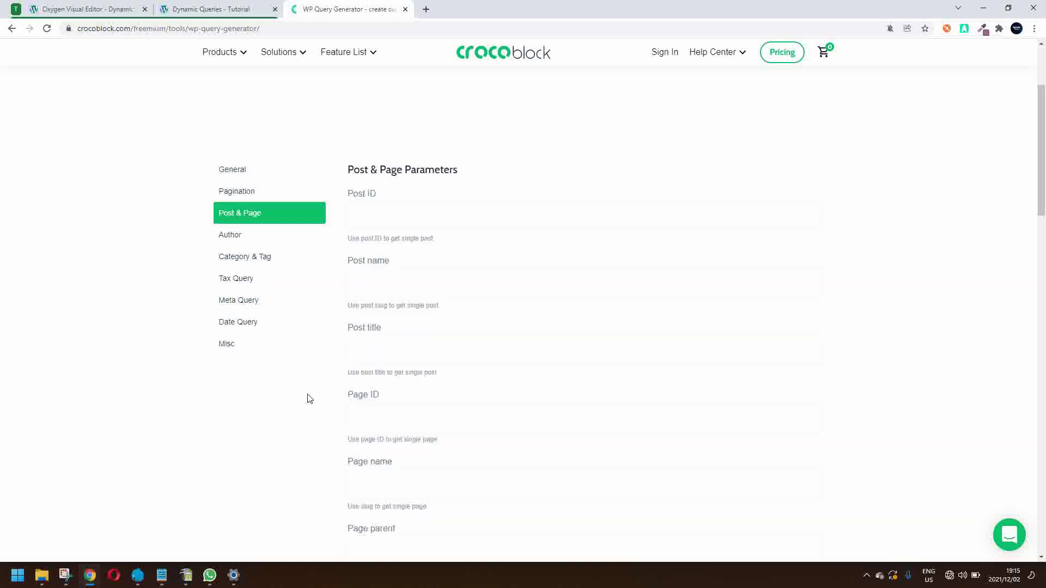
pyautogui.scroll(-5, 306, 398)
pyautogui.scroll(-3, 306, 398)
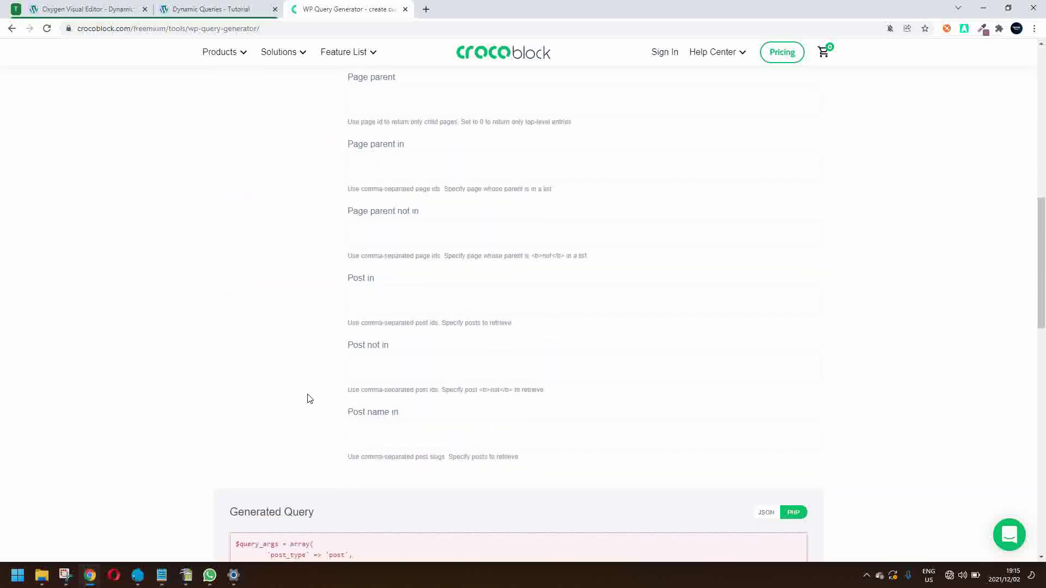
pyautogui.scroll(3, 307, 398)
pyautogui.scroll(5, 308, 399)
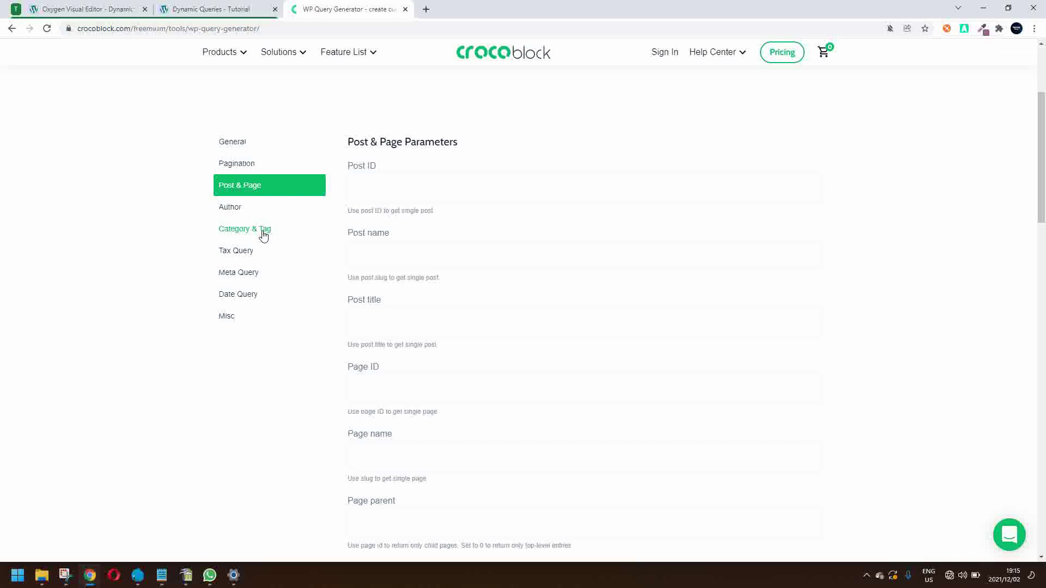
pyautogui.click(240, 254)
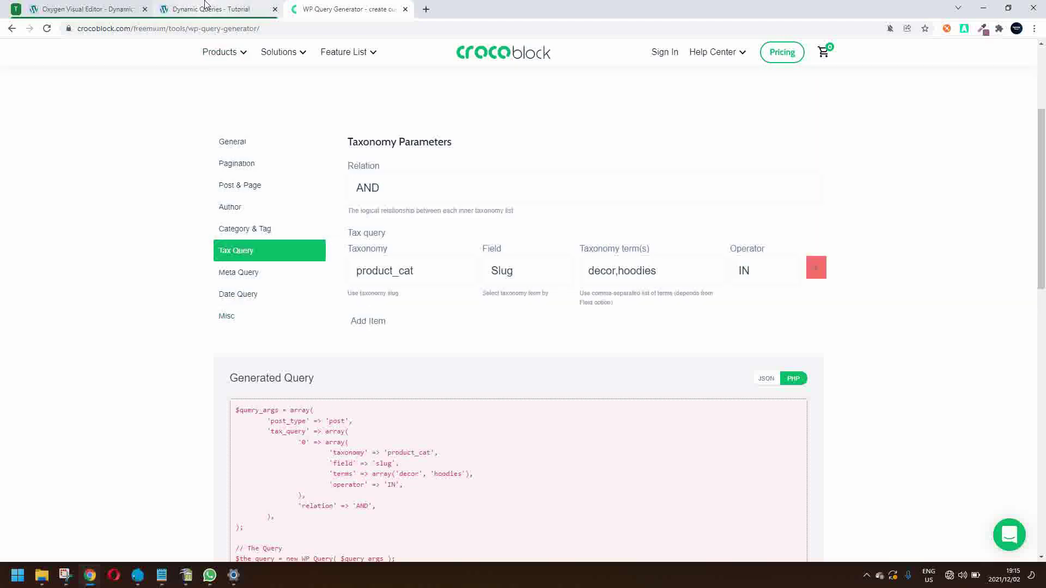
pyautogui.click(207, 7)
# Step: Delete the empty row, the decor/hoodies array and the AND relation from tax_query
pyautogui.click(85, 9)
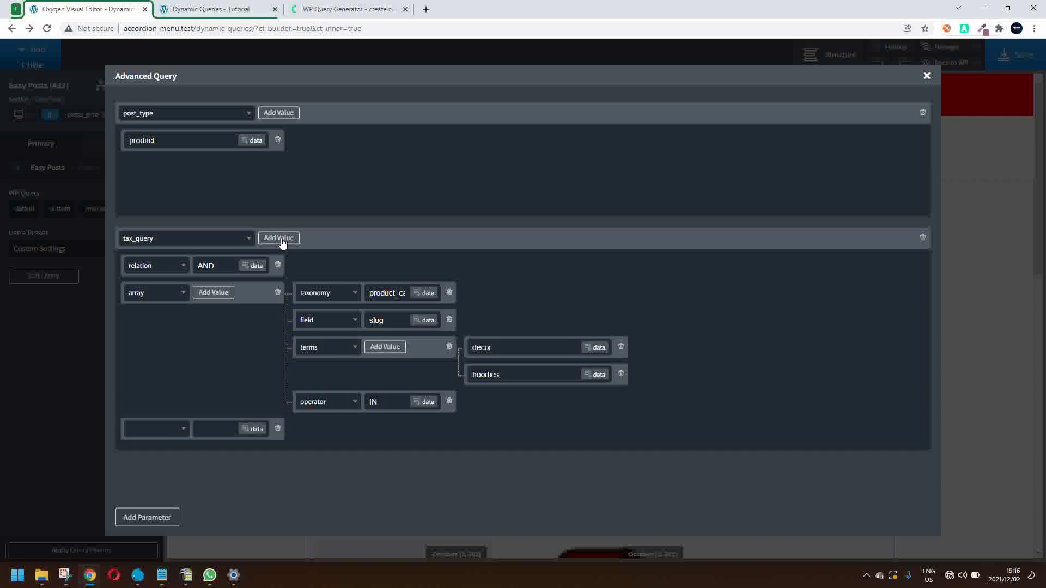
pyautogui.click(180, 429)
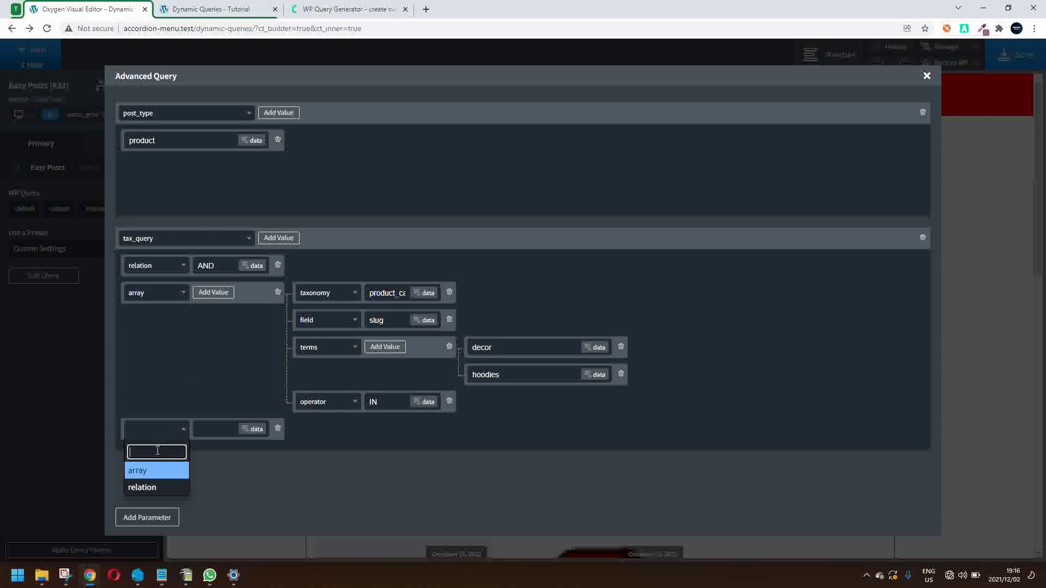
pyautogui.click(273, 429)
pyautogui.click(274, 429)
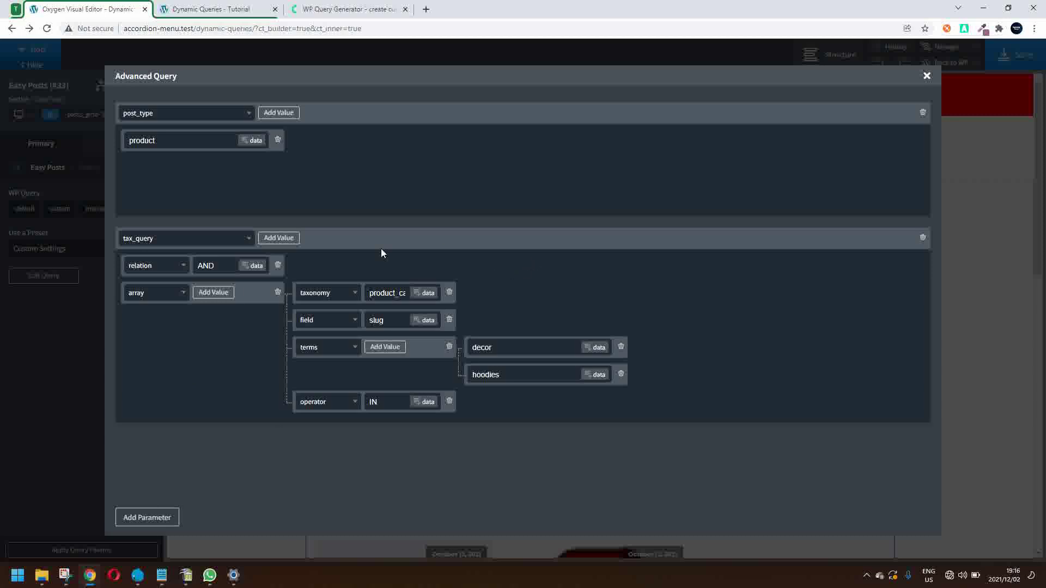
pyautogui.click(278, 292)
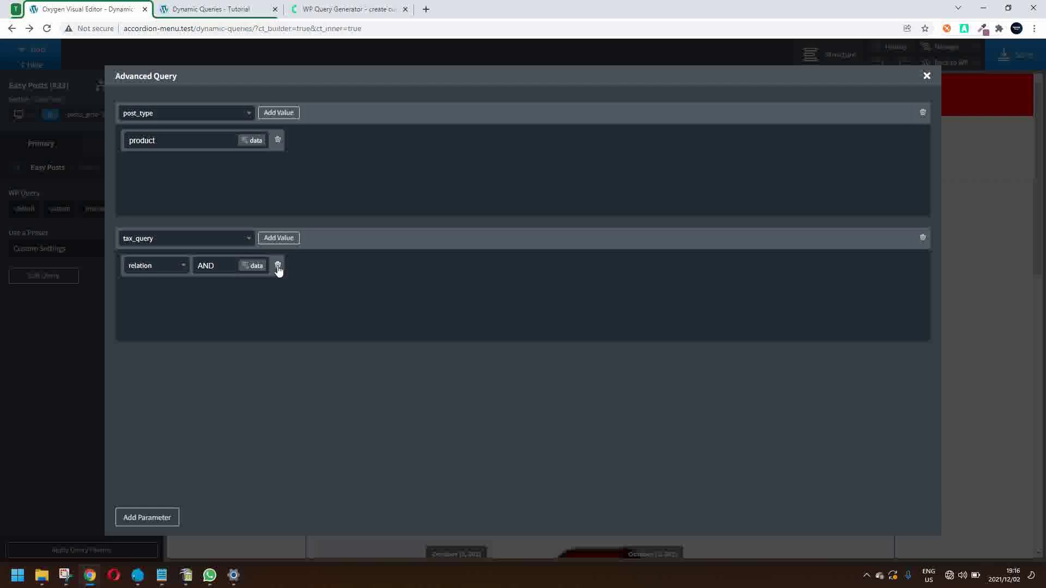
pyautogui.click(278, 265)
pyautogui.click(336, 14)
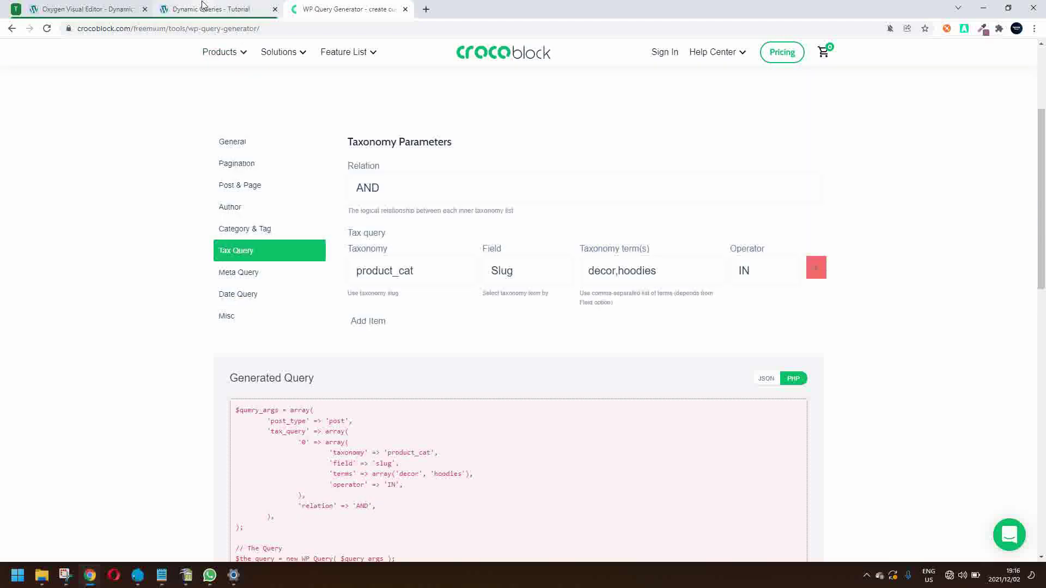
# Step: Add a tax_query row with key relation and value AND
pyautogui.click(111, 8)
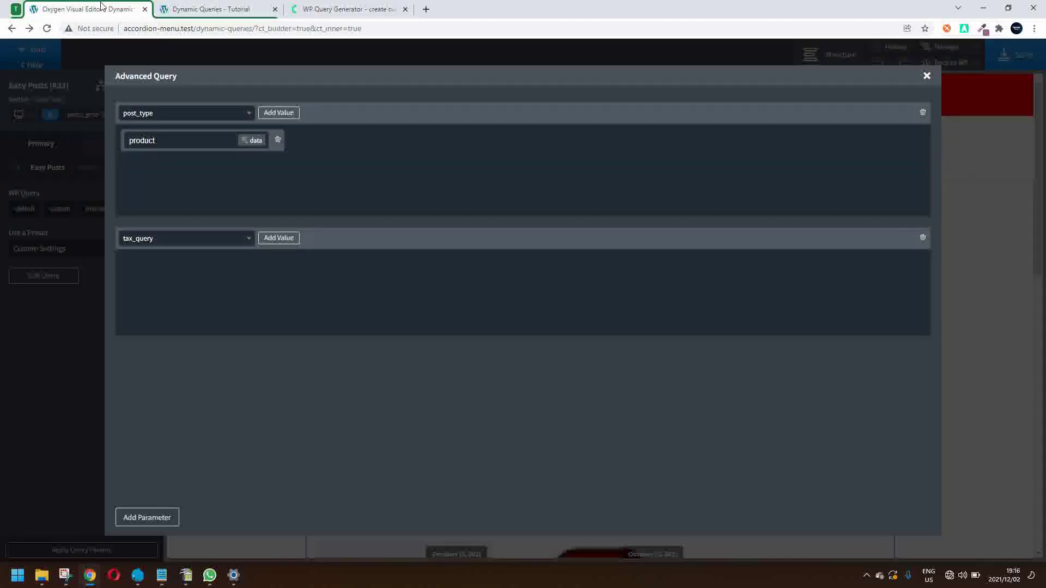
pyautogui.click(273, 238)
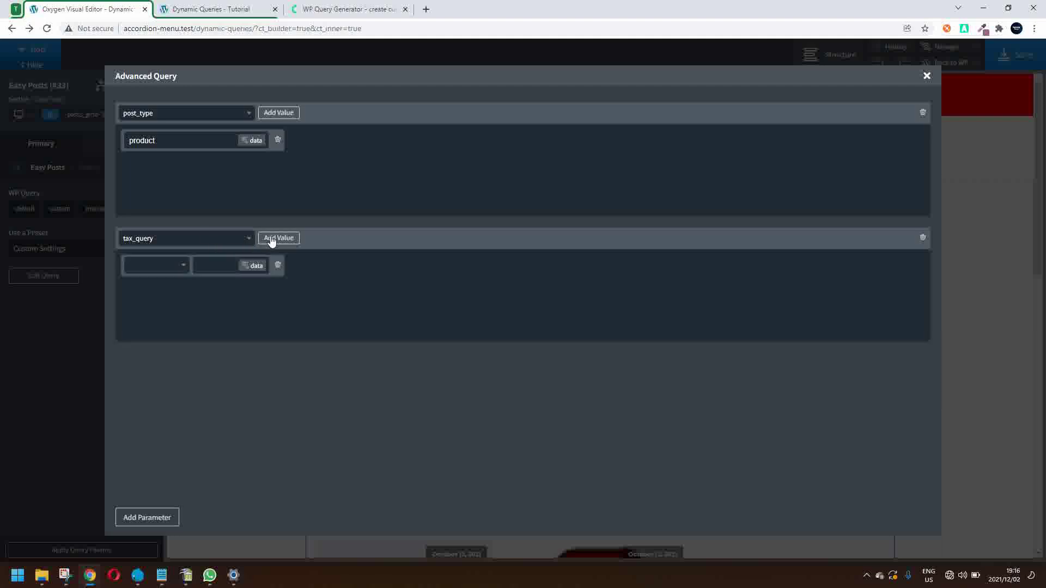
pyautogui.click(180, 273)
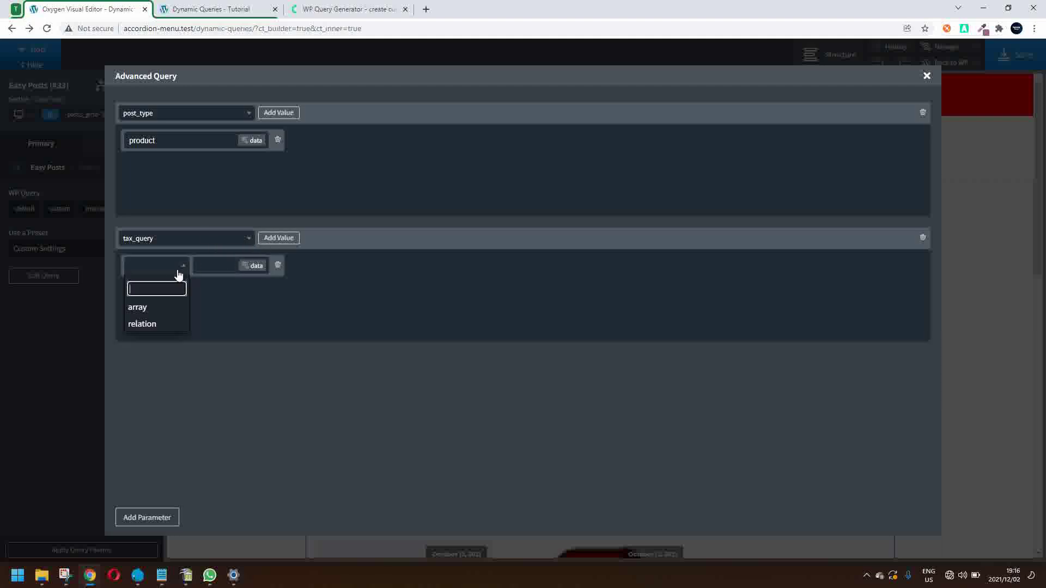
pyautogui.click(168, 324)
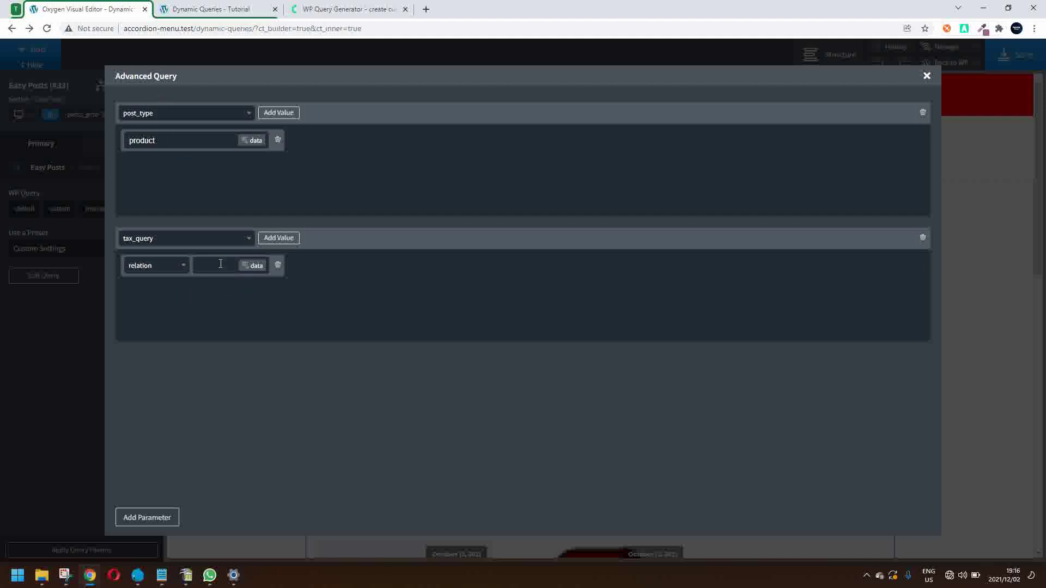
pyautogui.write('AND')
# Step: Add an array clause to tax_query containing a nested taxonomy key
pyautogui.click(295, 240)
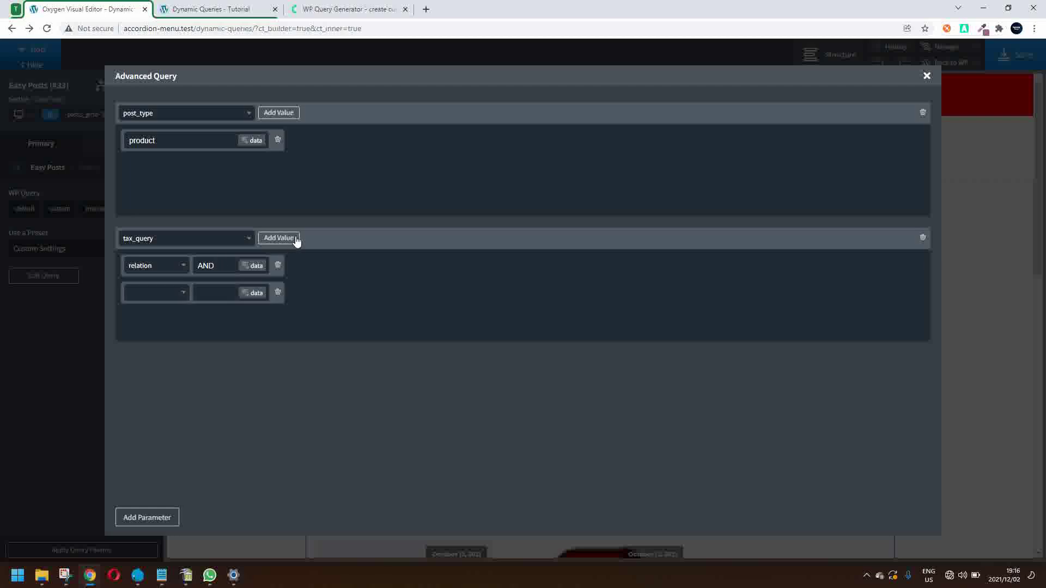
pyautogui.click(183, 294)
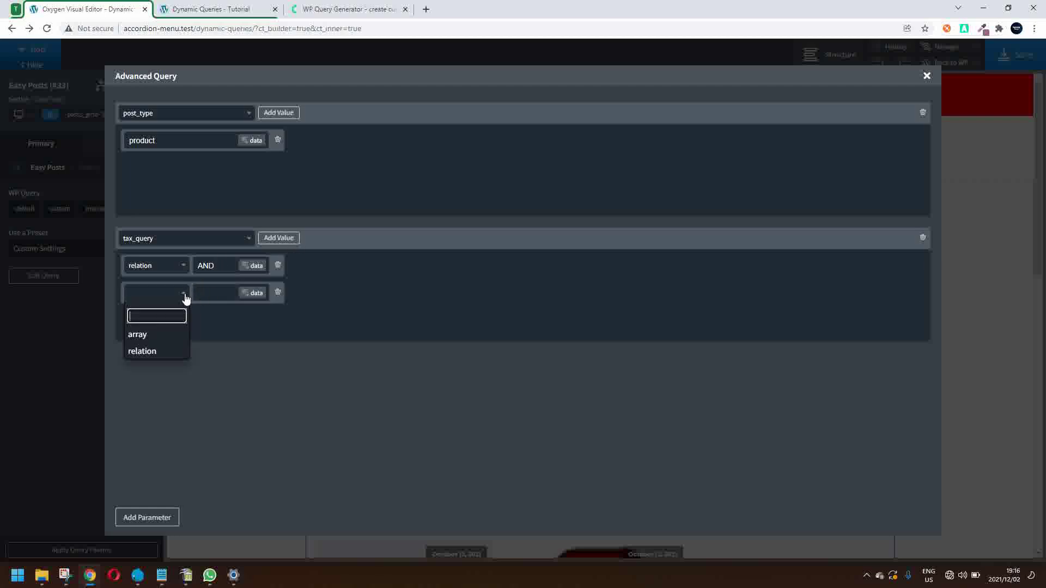
pyautogui.click(169, 334)
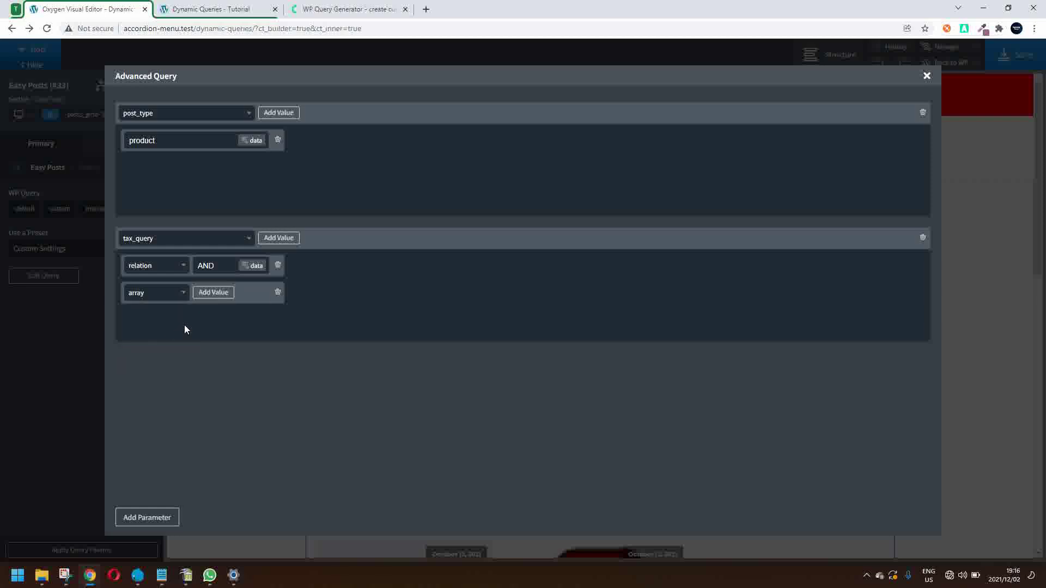
pyautogui.click(213, 293)
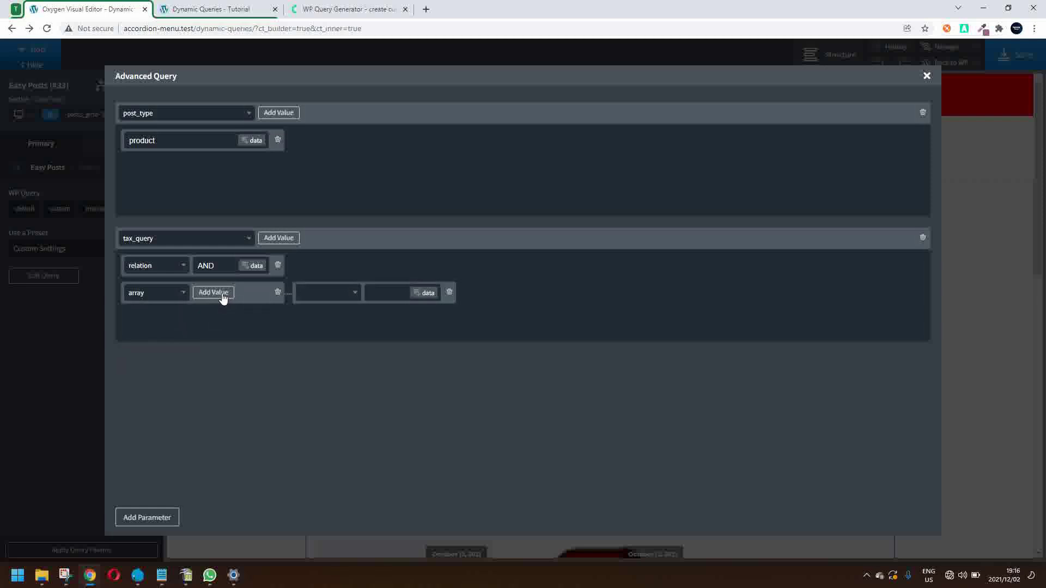
pyautogui.click(349, 295)
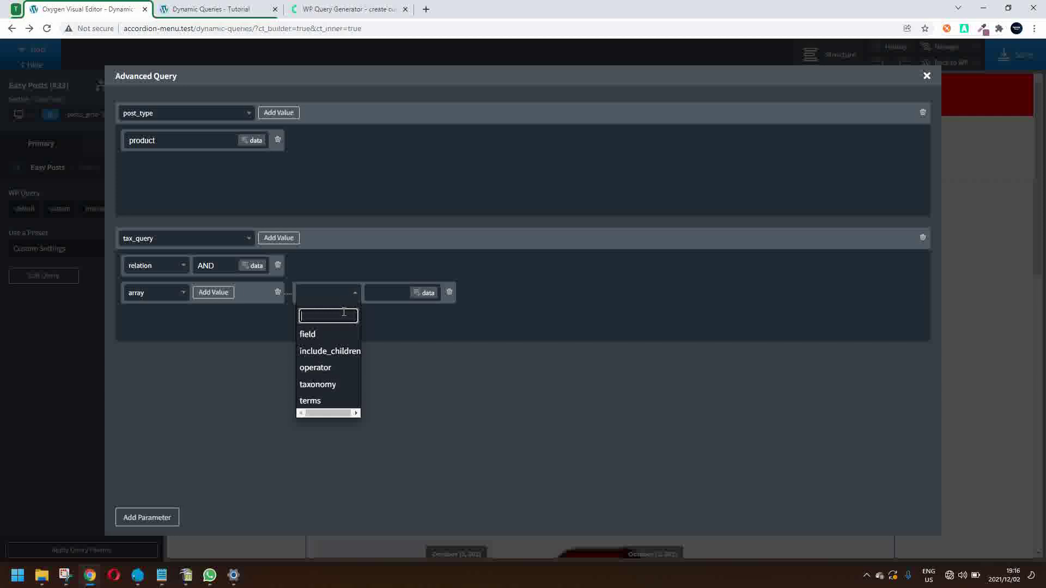
pyautogui.click(337, 384)
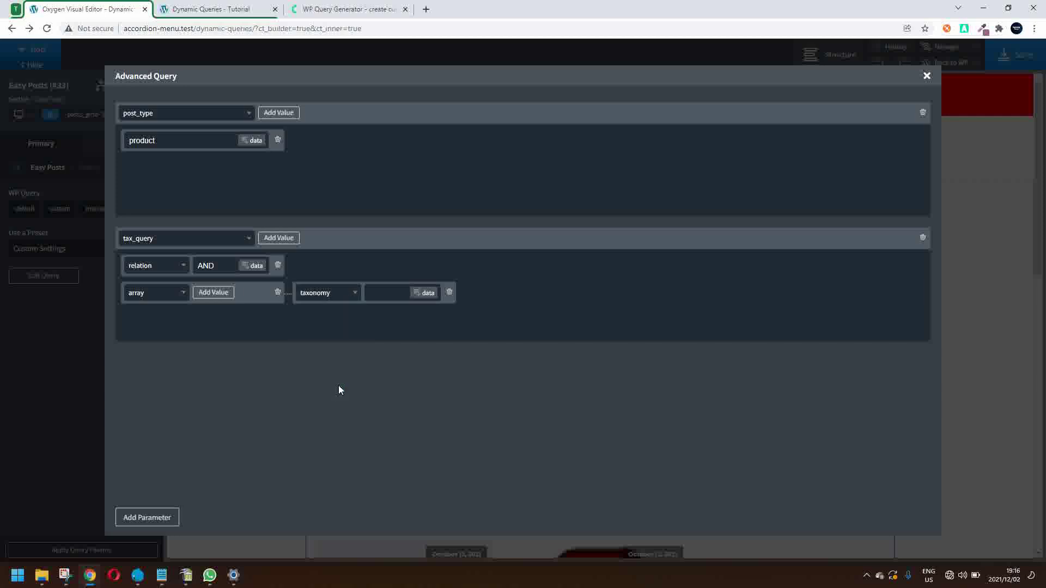
pyautogui.click(338, 10)
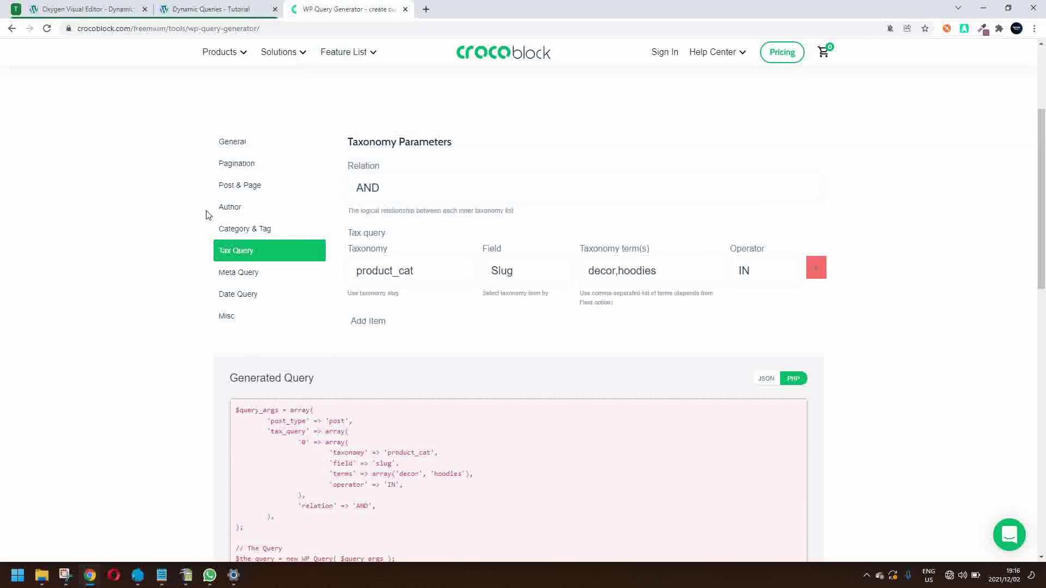
# Step: Set the array clause's taxonomy value to product_cat and add a second nested row
pyautogui.click(101, 6)
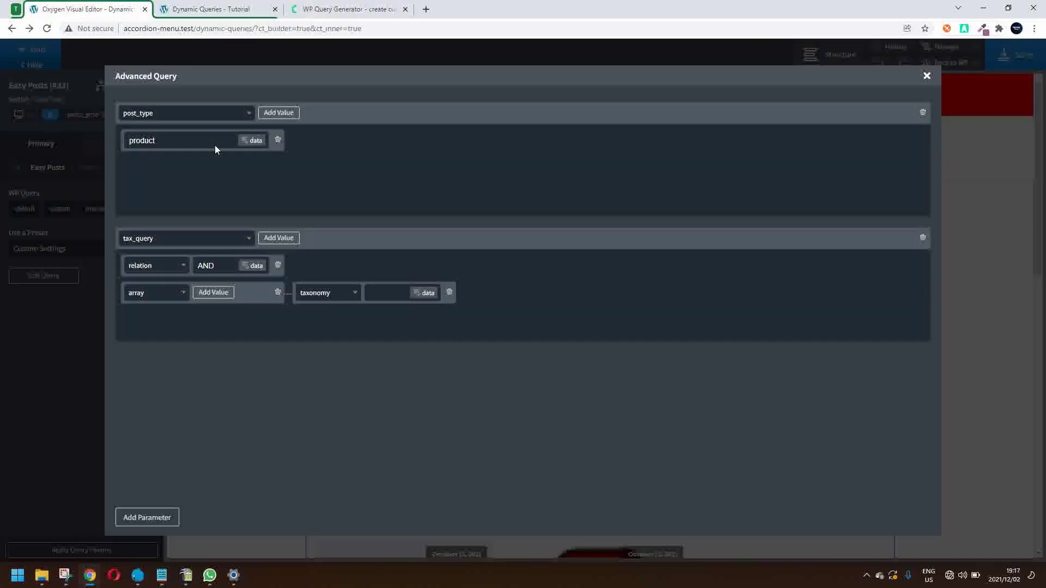
pyautogui.click(379, 294)
pyautogui.write('product ')
pyautogui.write('cat')
pyautogui.click(216, 293)
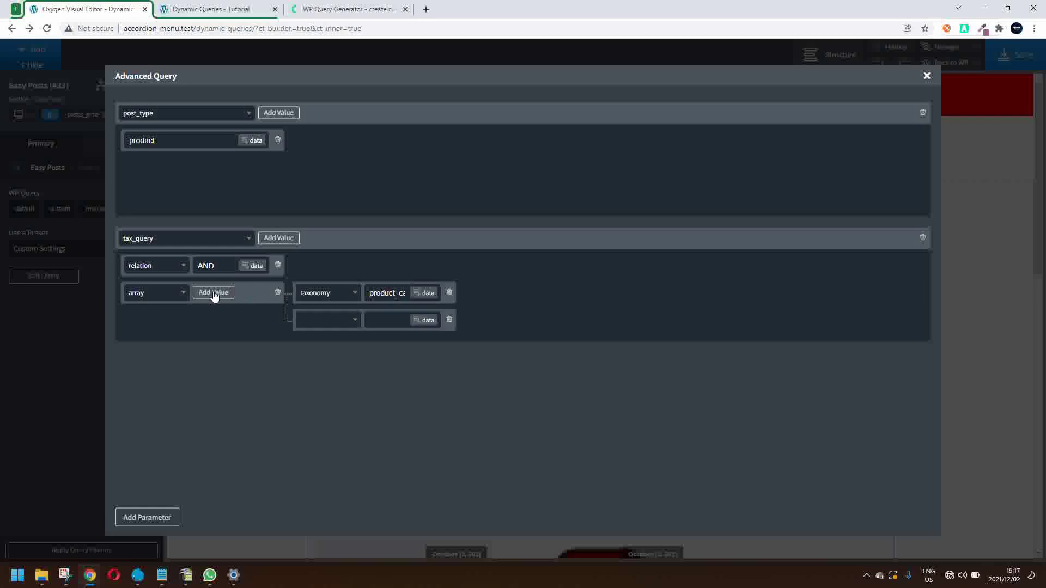
pyautogui.click(324, 9)
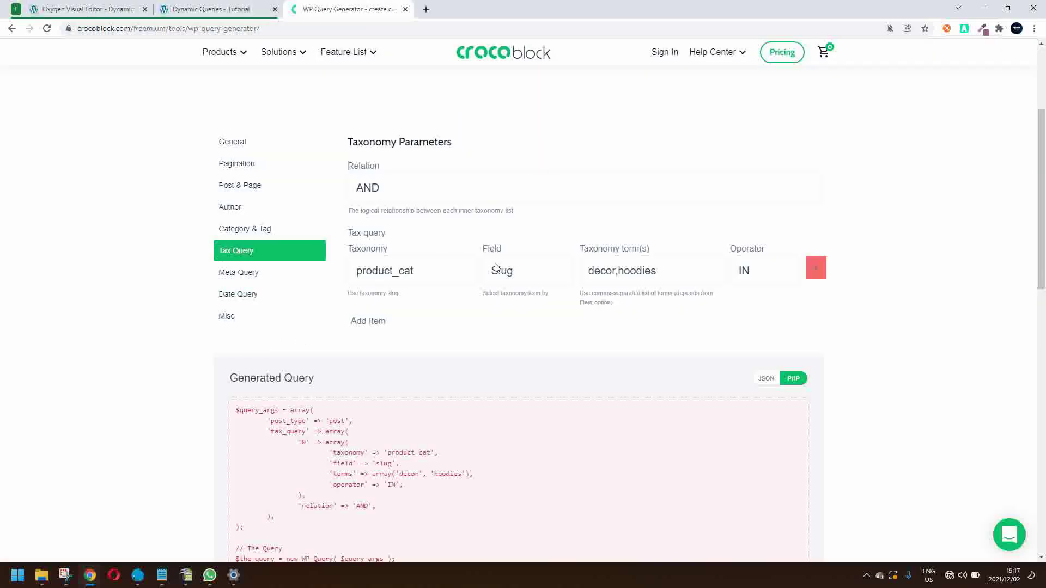
pyautogui.click(88, 10)
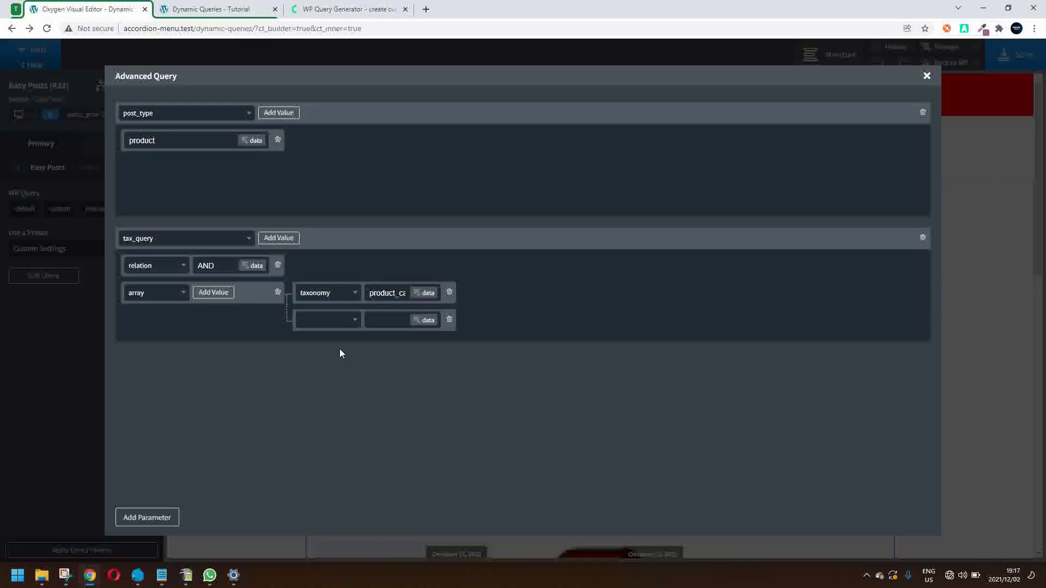
# Step: Make the second row the field key with value slug, matching the generator's field option
pyautogui.click(344, 324)
pyautogui.click(327, 363)
pyautogui.click(390, 315)
pyautogui.write('slug')
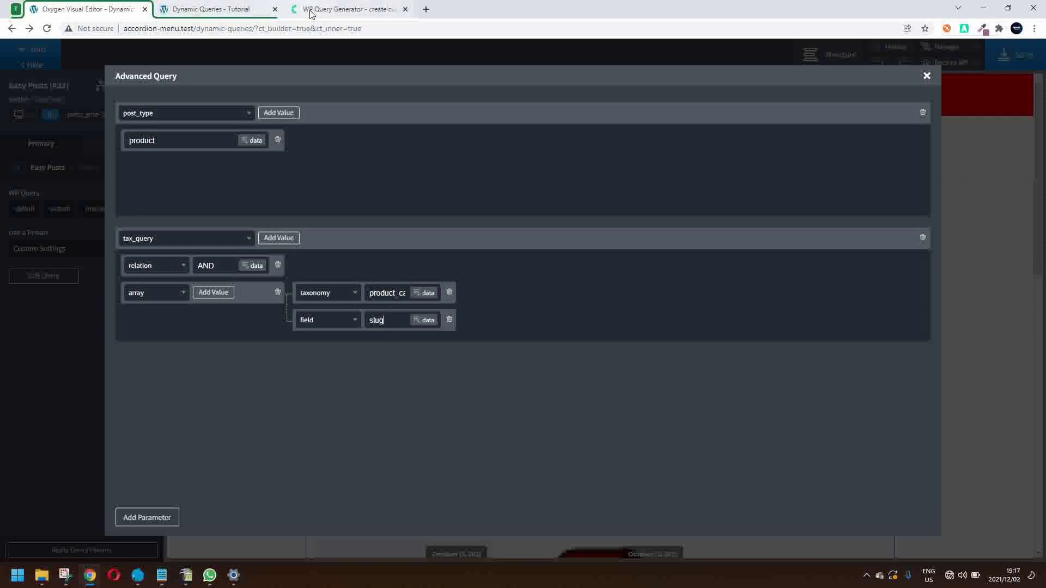
pyautogui.click(311, 13)
pyautogui.click(513, 283)
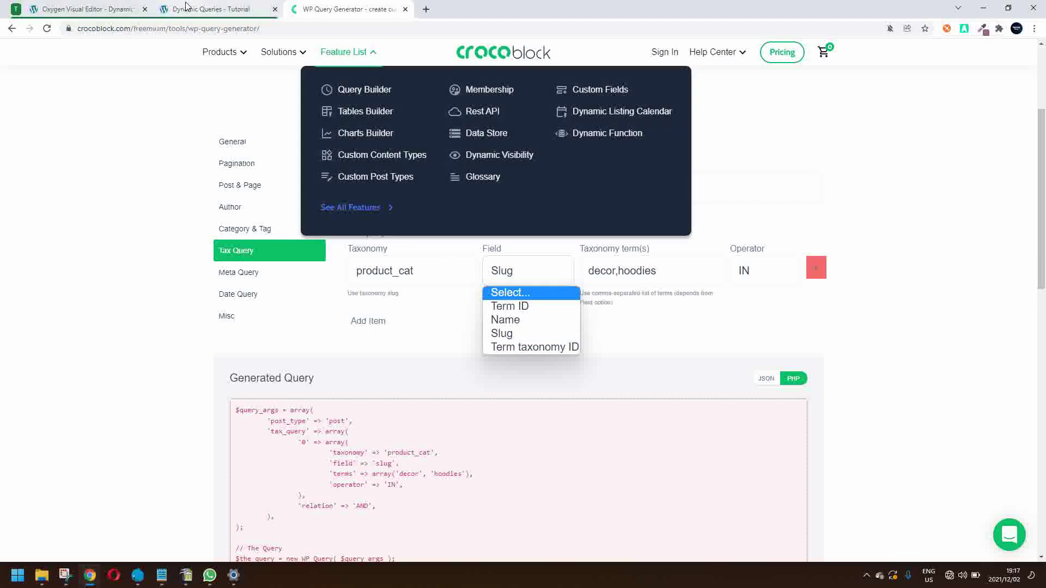
pyautogui.click(117, 10)
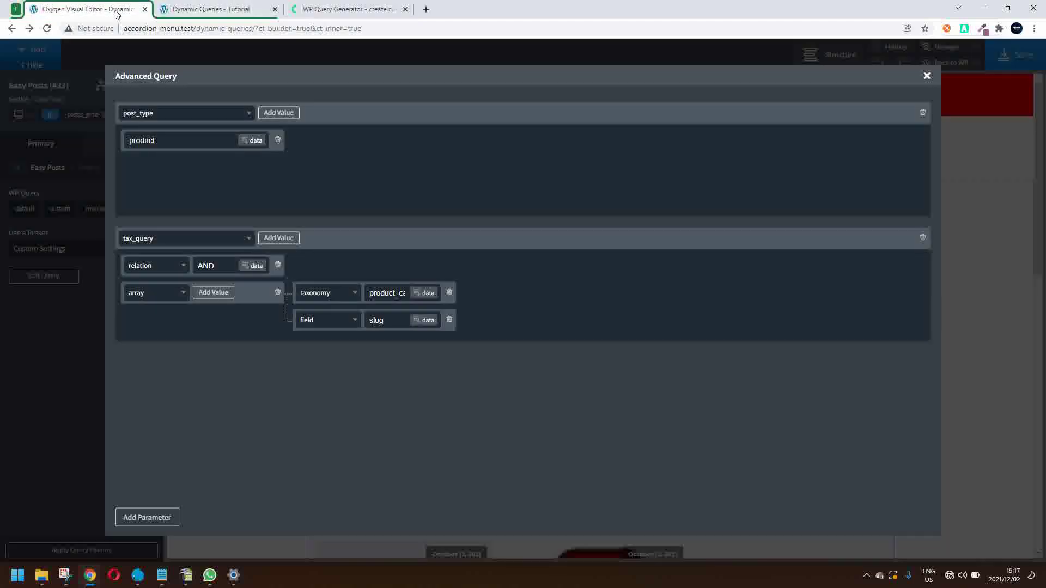
pyautogui.click(317, 9)
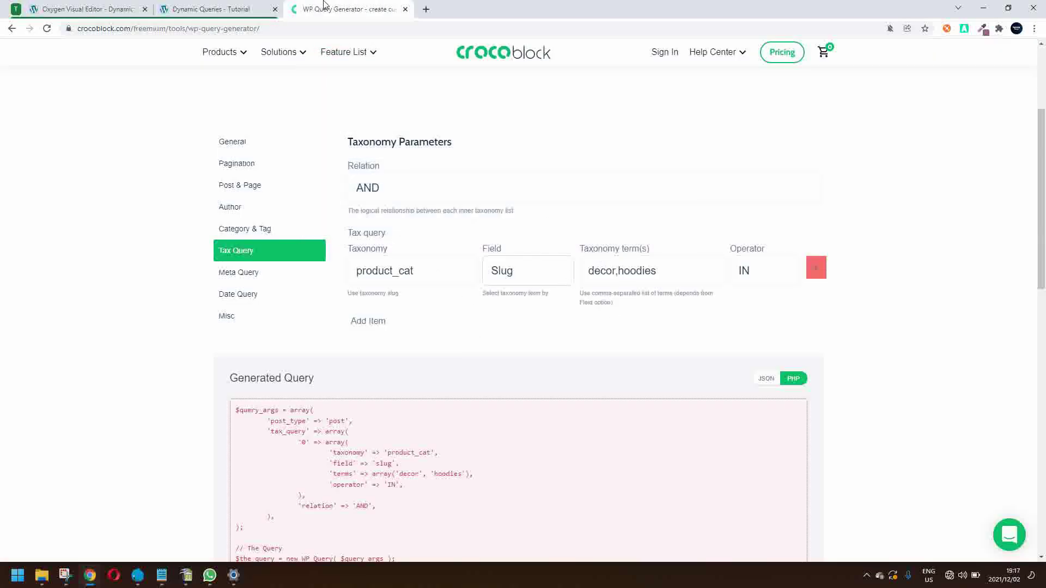
pyautogui.click(94, 9)
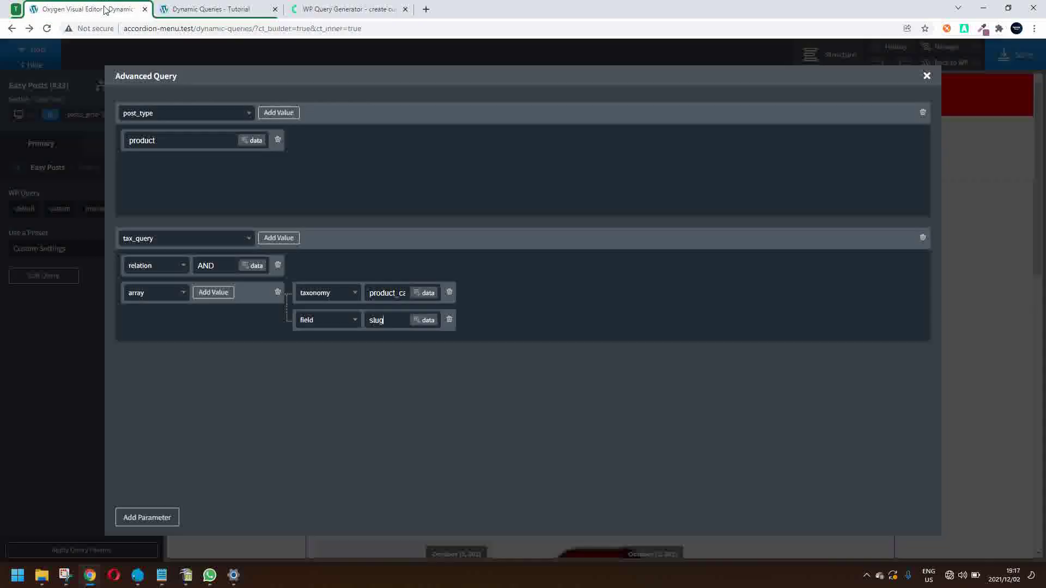
# Step: Add a terms key to the array clause with values decor and hoodies
pyautogui.click(206, 294)
pyautogui.click(338, 356)
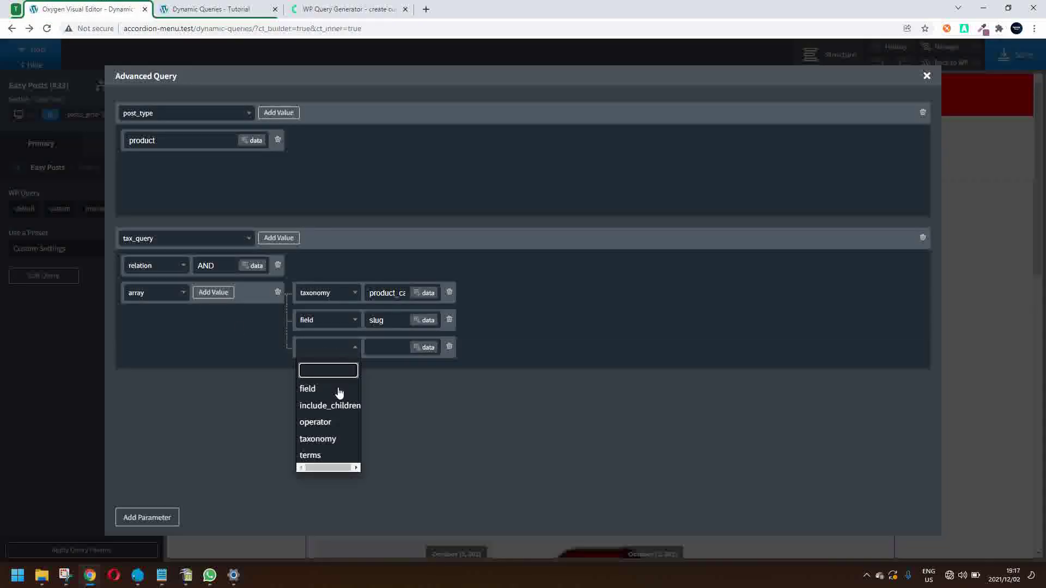
pyautogui.click(331, 456)
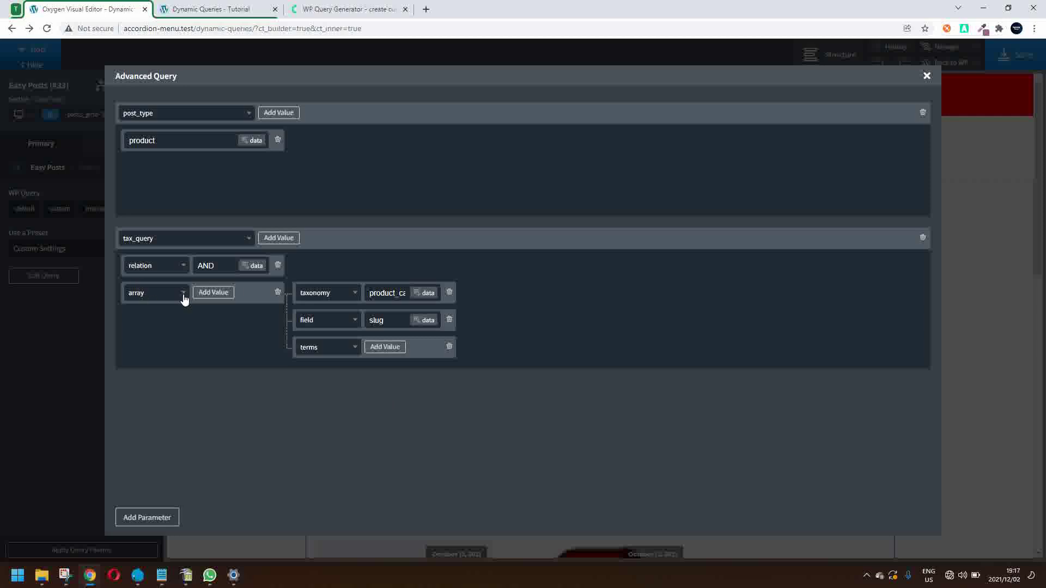
pyautogui.click(386, 348)
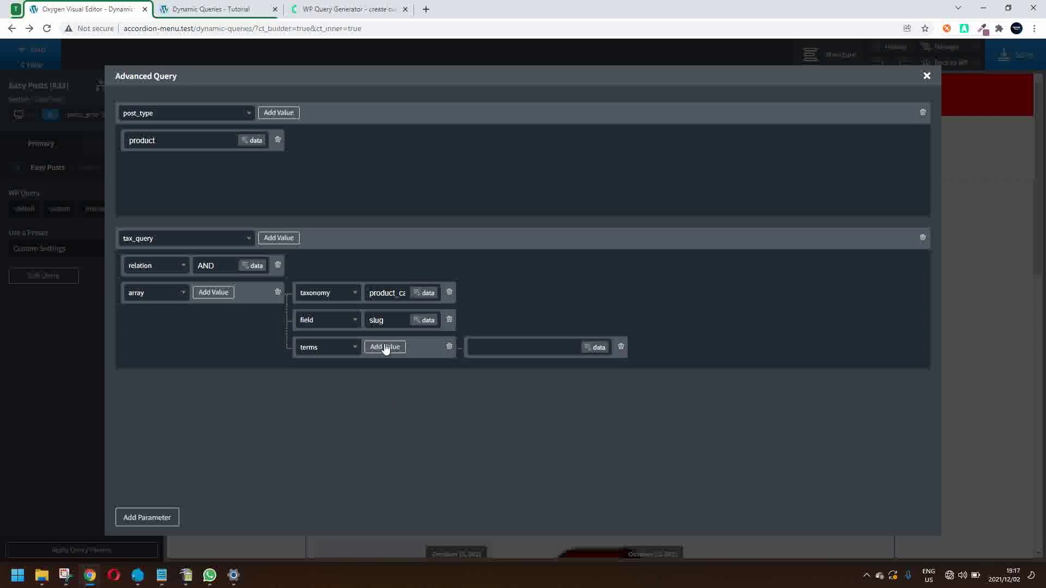
pyautogui.click(385, 348)
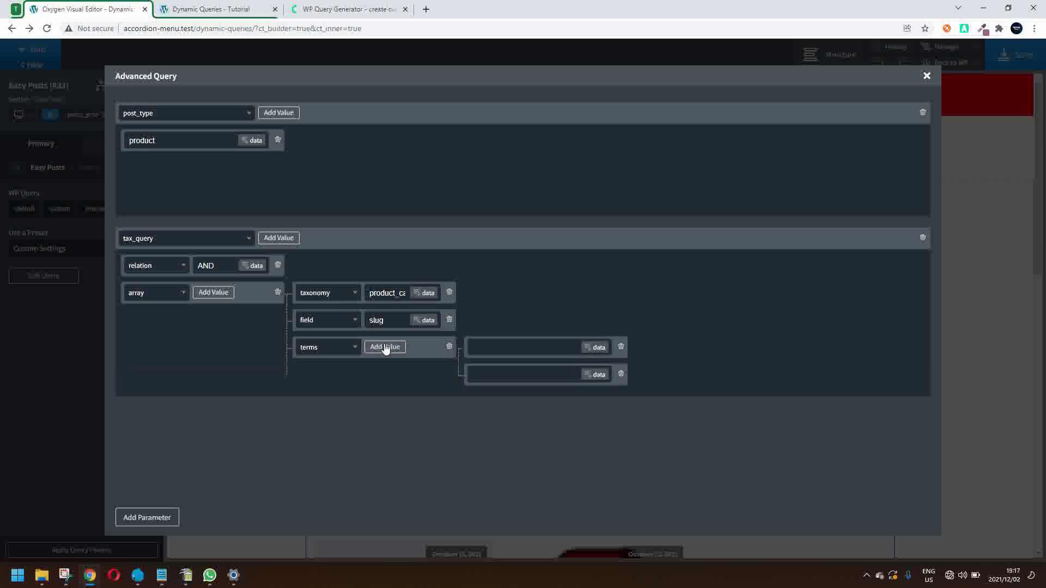
pyautogui.click(538, 347)
pyautogui.write('decor')
pyautogui.click(517, 379)
pyautogui.write('hoodies')
# Step: Add a fourth nested row and check the generator's operator options
pyautogui.click(218, 297)
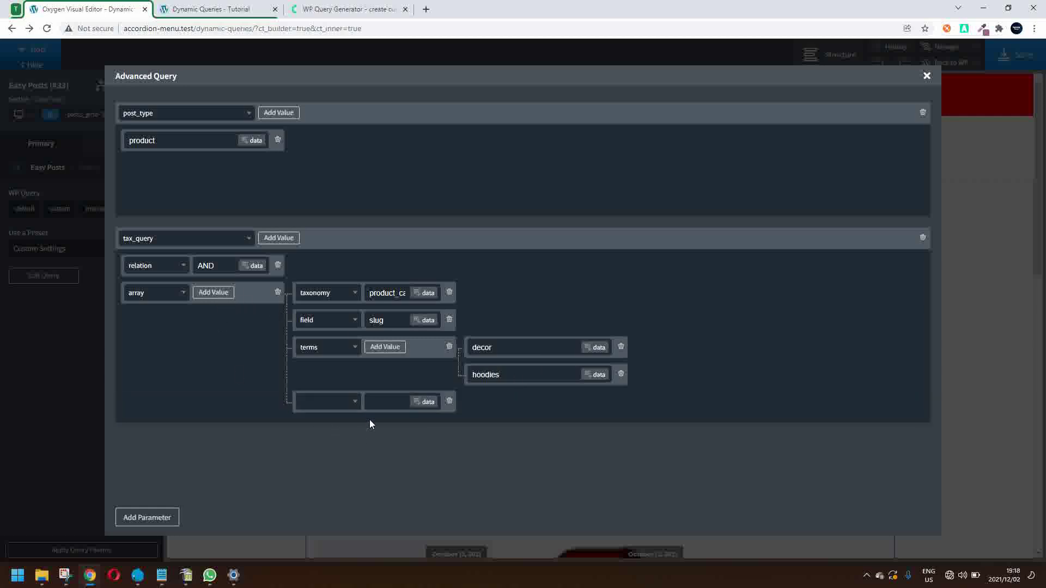
pyautogui.click(335, 9)
pyautogui.click(746, 280)
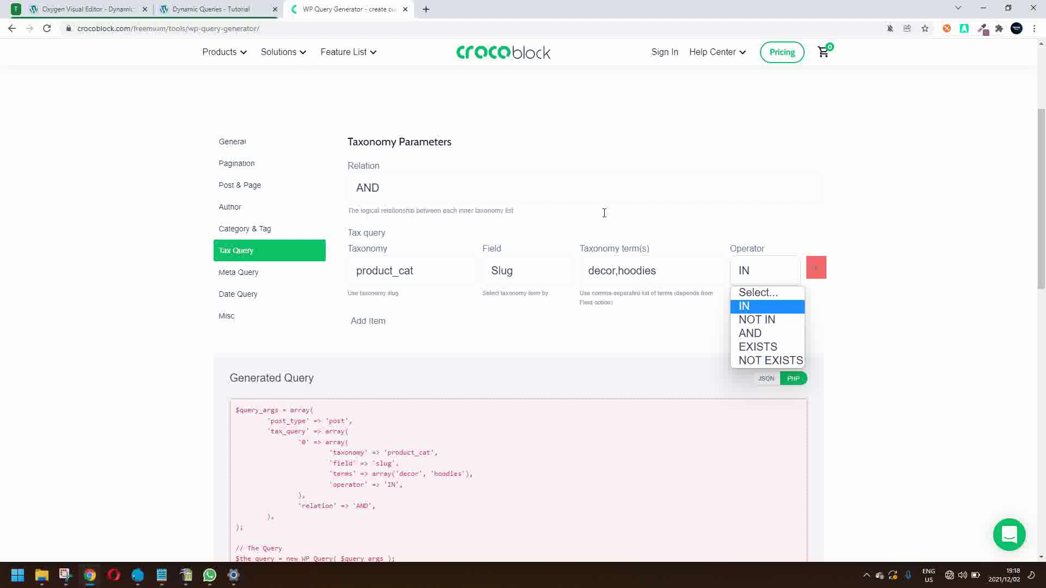
# Step: Set the fourth row to operator IN, then apply so the grid shows the pennant and hoodies
pyautogui.click(53, 10)
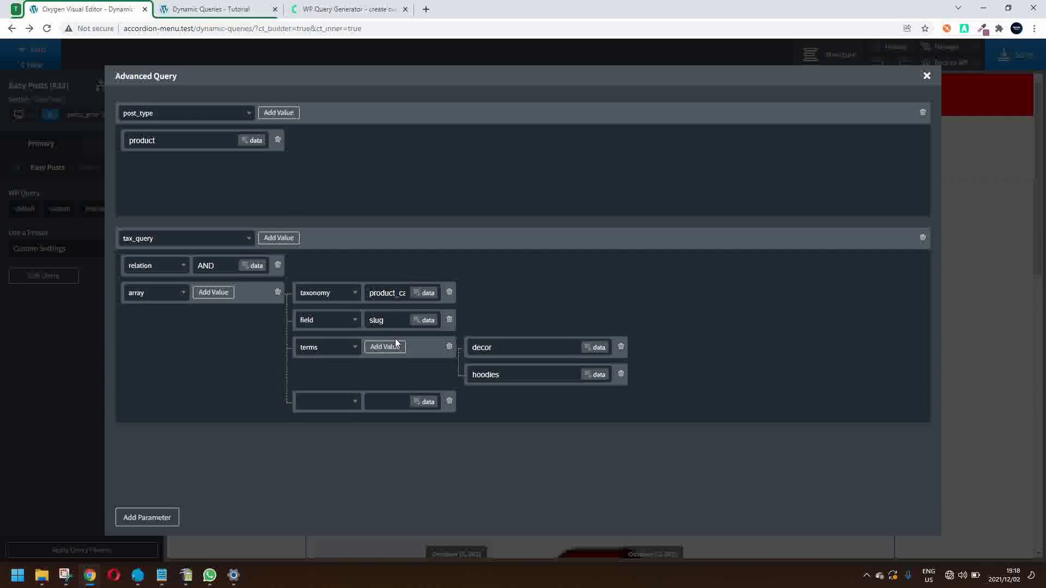
pyautogui.click(352, 401)
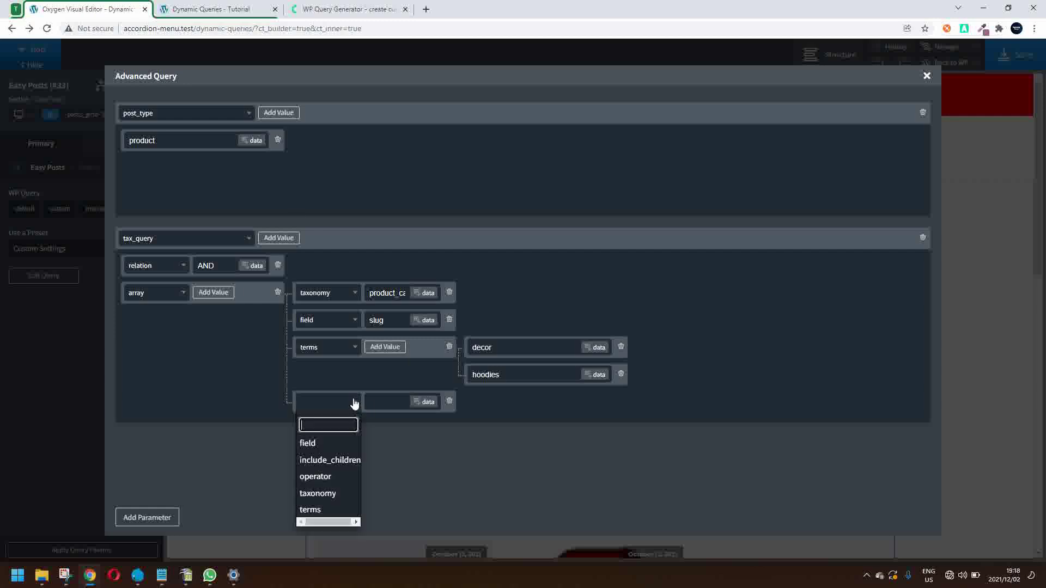
pyautogui.click(337, 476)
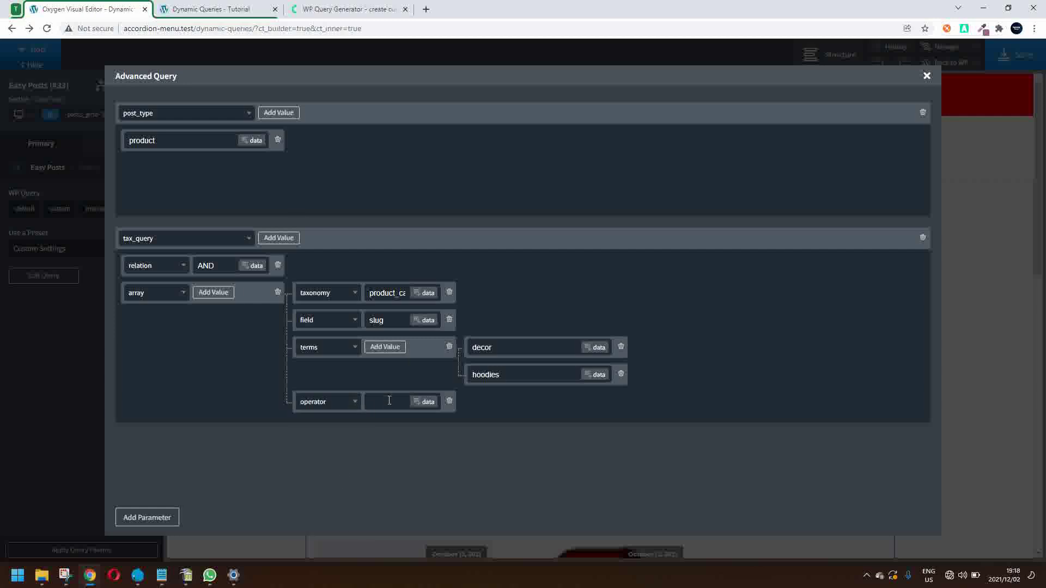
pyautogui.write('IN')
pyautogui.click(927, 77)
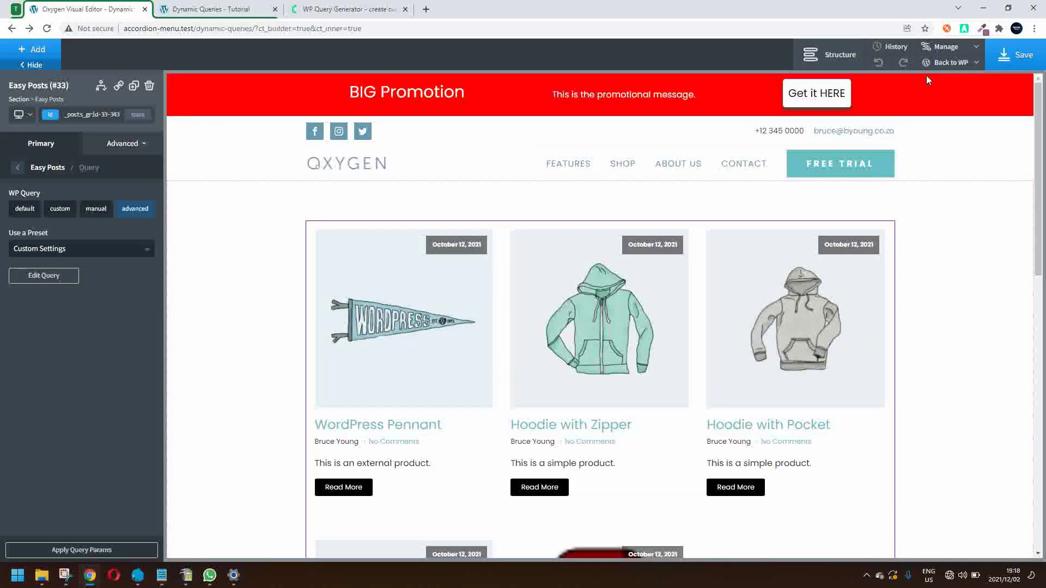
pyautogui.click(85, 555)
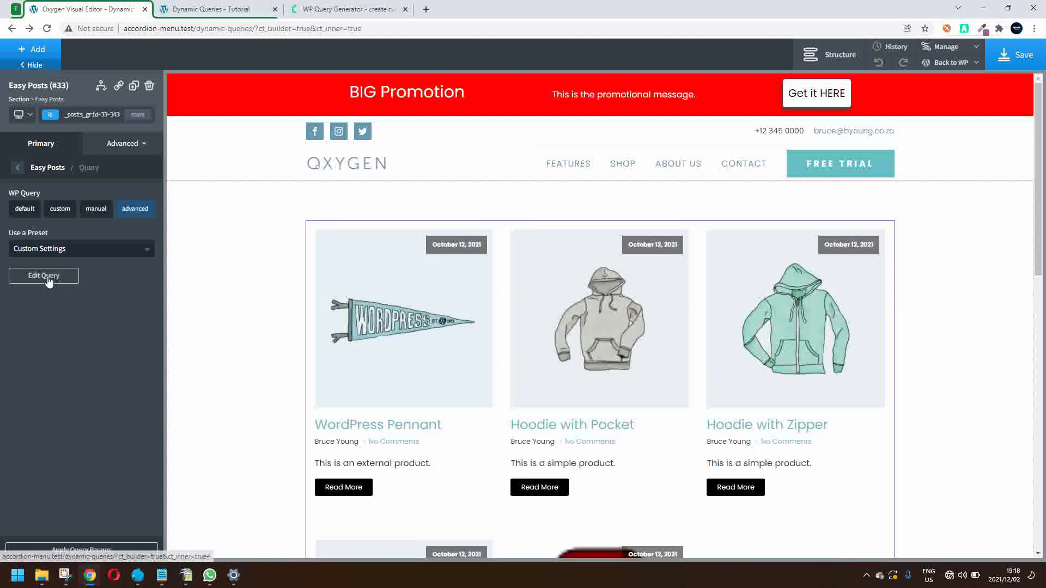
# Step: Replace the tax_query operator IN with NOT IN, copied from the WP Query Generator's output
pyautogui.click(48, 276)
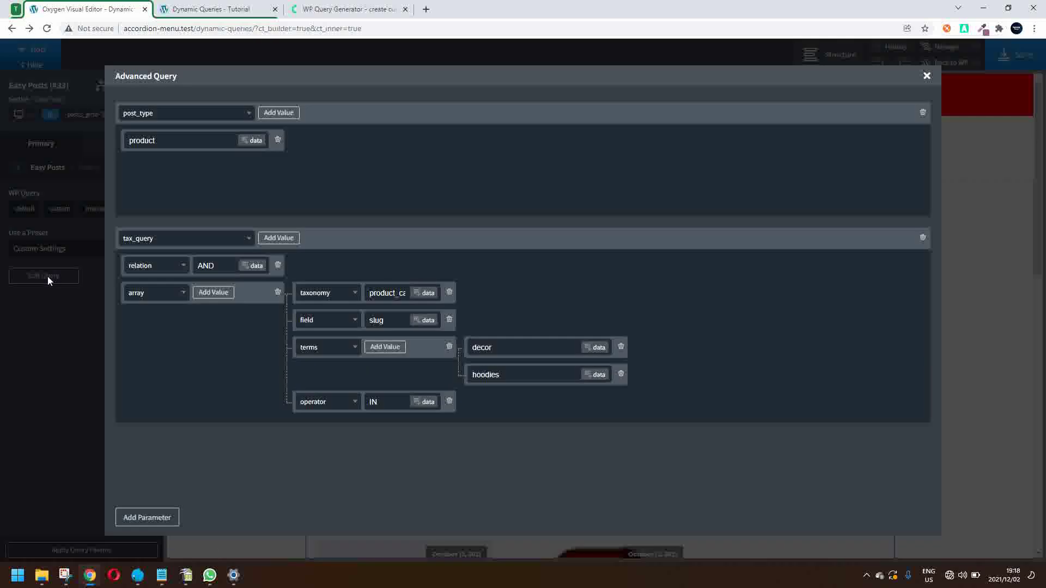
pyautogui.click(393, 403)
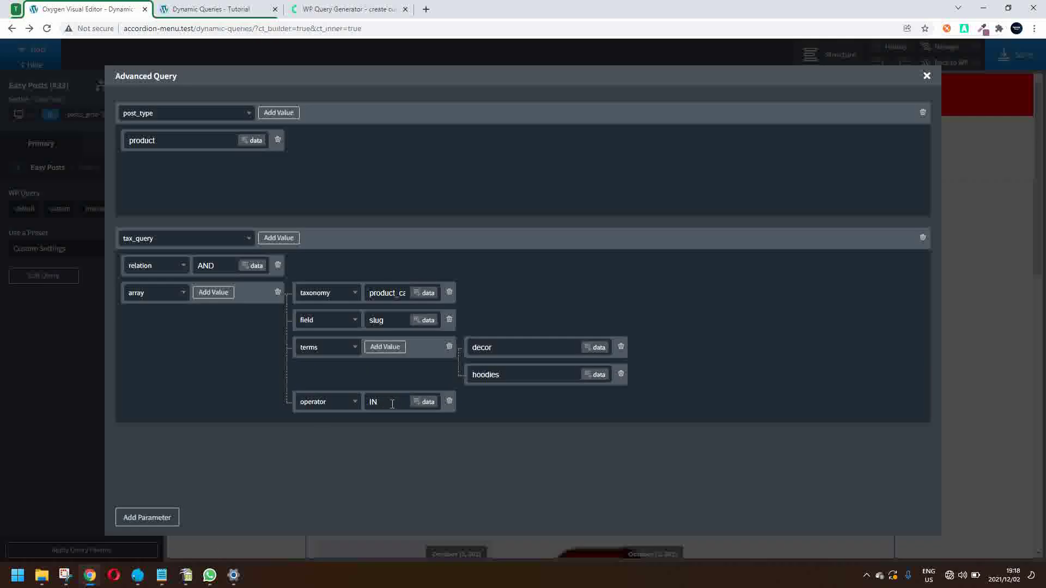
pyautogui.click(341, 9)
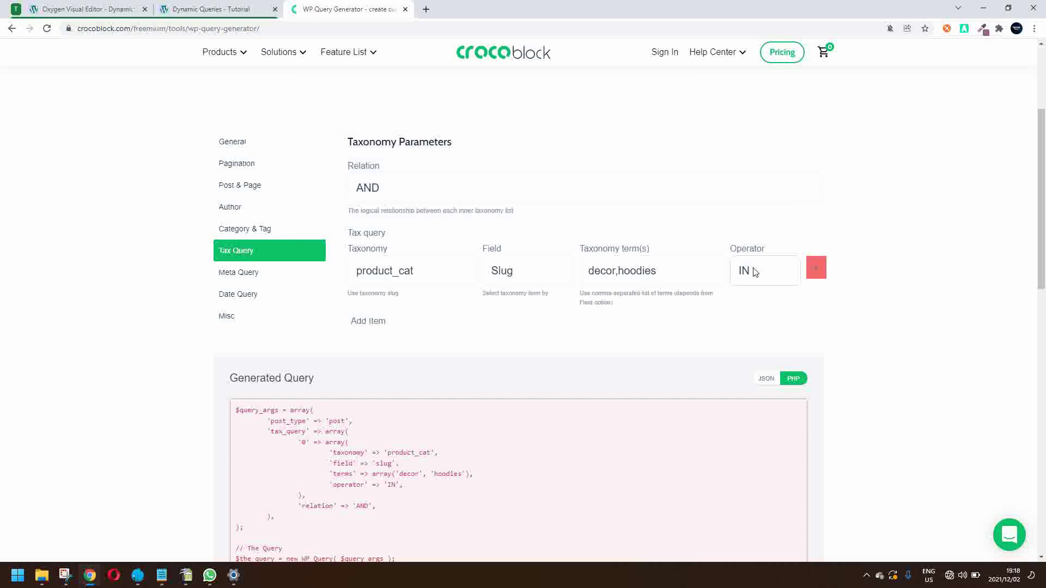
pyautogui.click(754, 272)
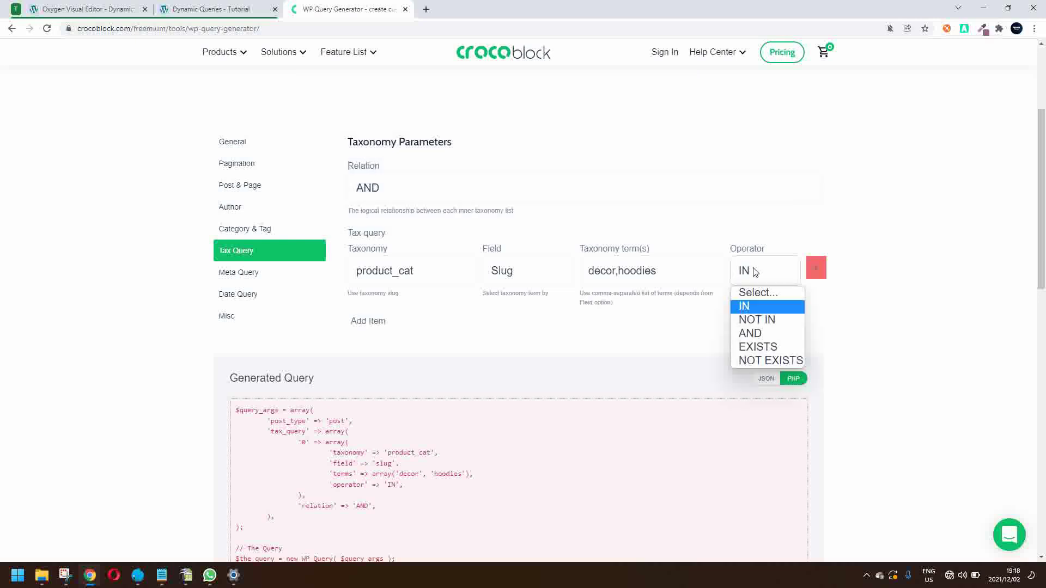
pyautogui.click(764, 326)
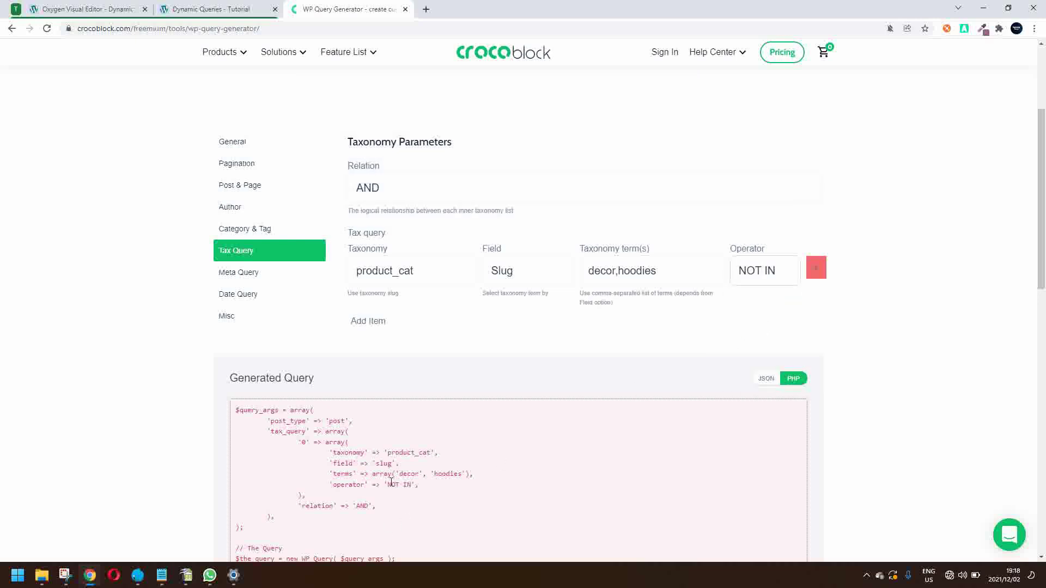
pyautogui.moveTo(387, 485); pyautogui.dragTo(414, 484)
pyautogui.hotkey('ctrl', 'c')
pyautogui.click(116, 10)
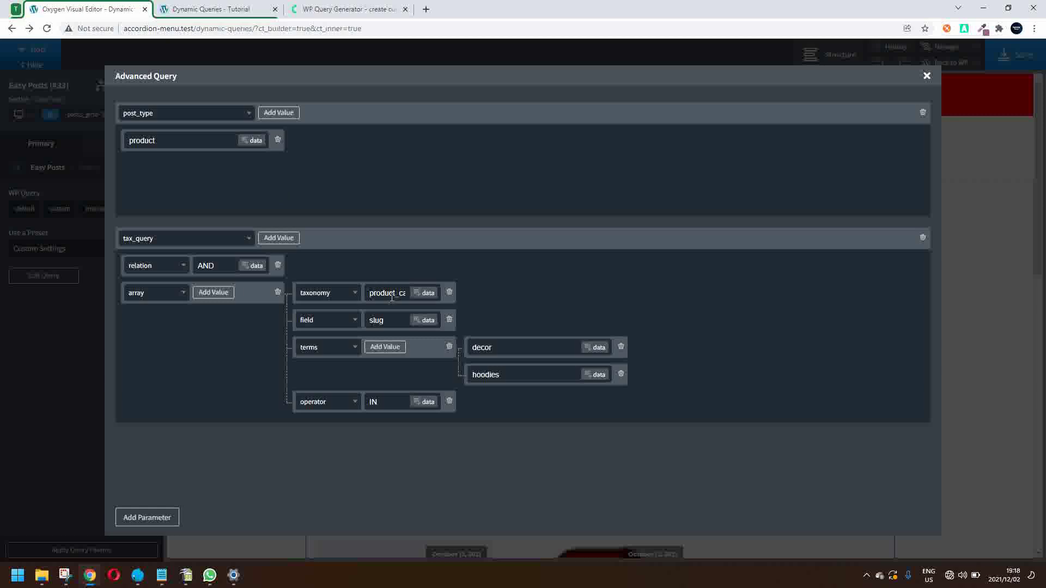
pyautogui.moveTo(381, 402); pyautogui.dragTo(368, 404)
pyautogui.hotkey('ctrl', 'v')
pyautogui.click(927, 77)
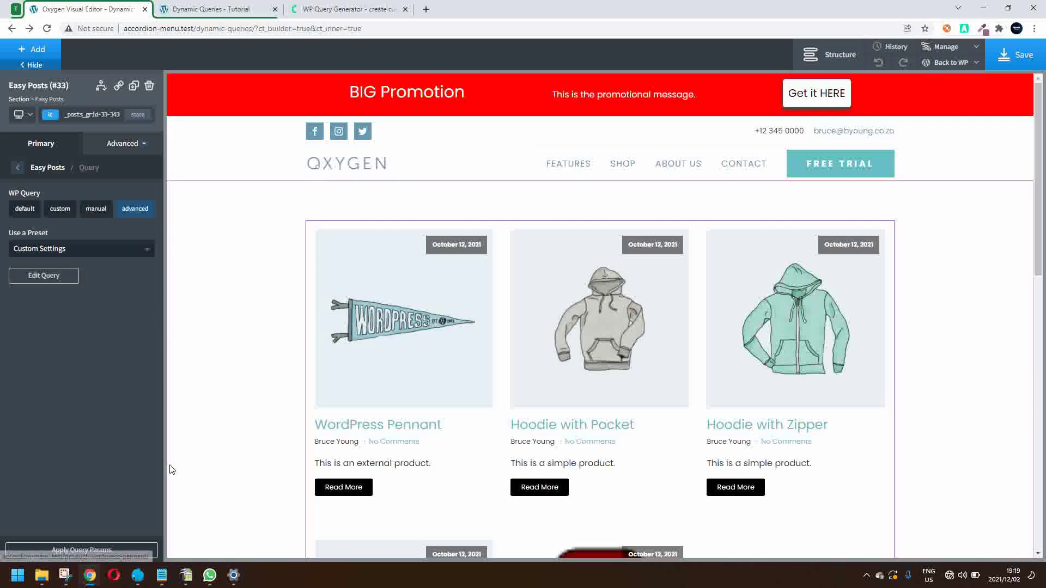
# Step: Apply the NOT IN query, review the vouchers, beanie and tees grid, and reopen Edit Query
pyautogui.click(106, 547)
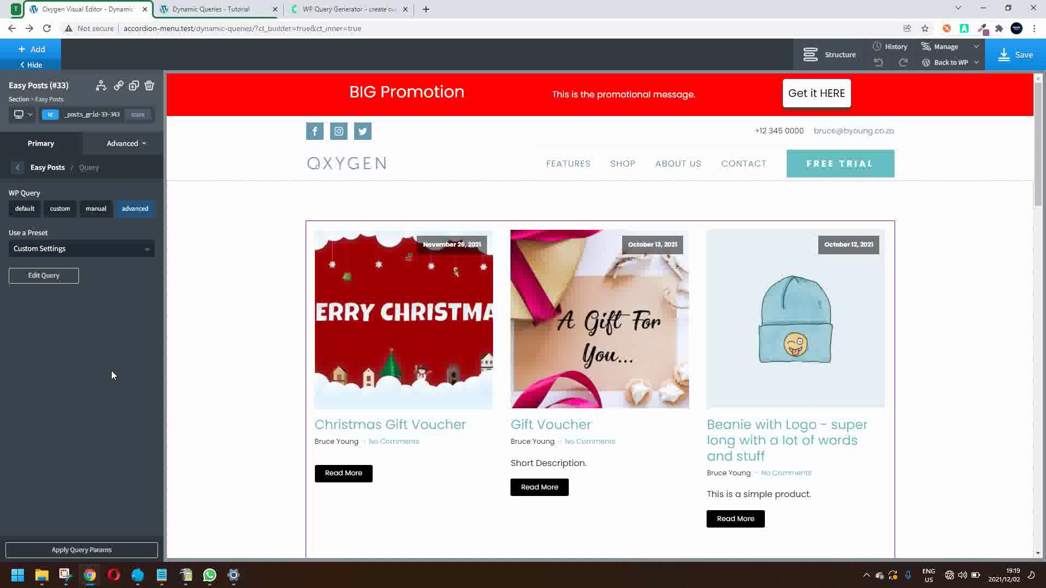
pyautogui.scroll(-10, 497, 360)
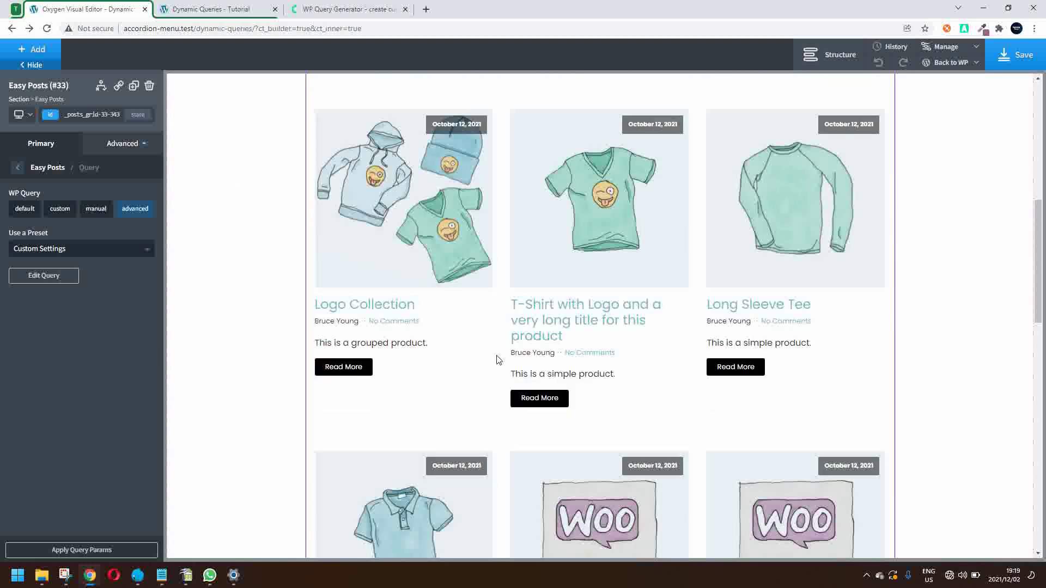
pyautogui.scroll(-5, 498, 359)
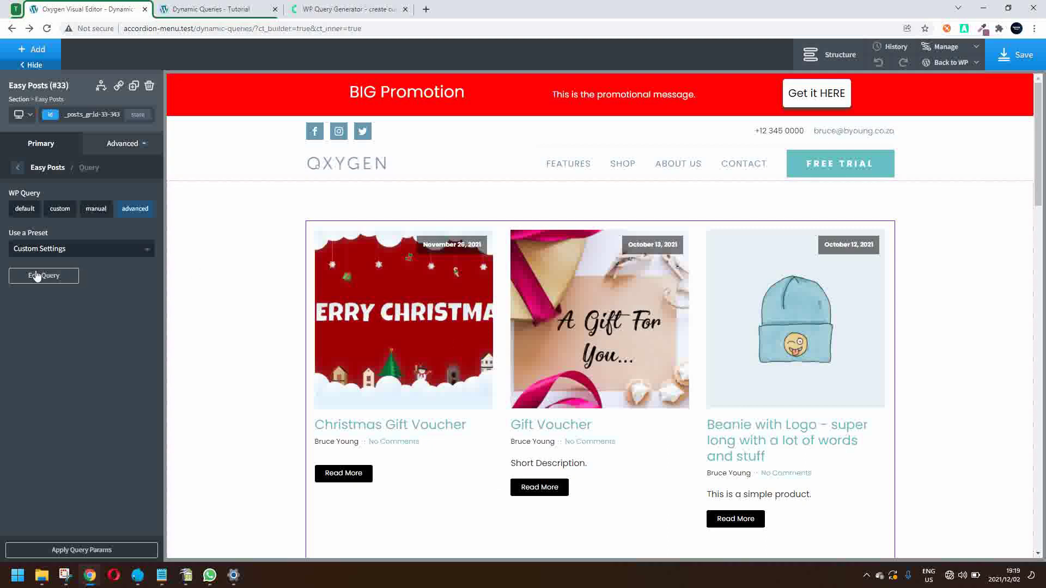
pyautogui.click(44, 277)
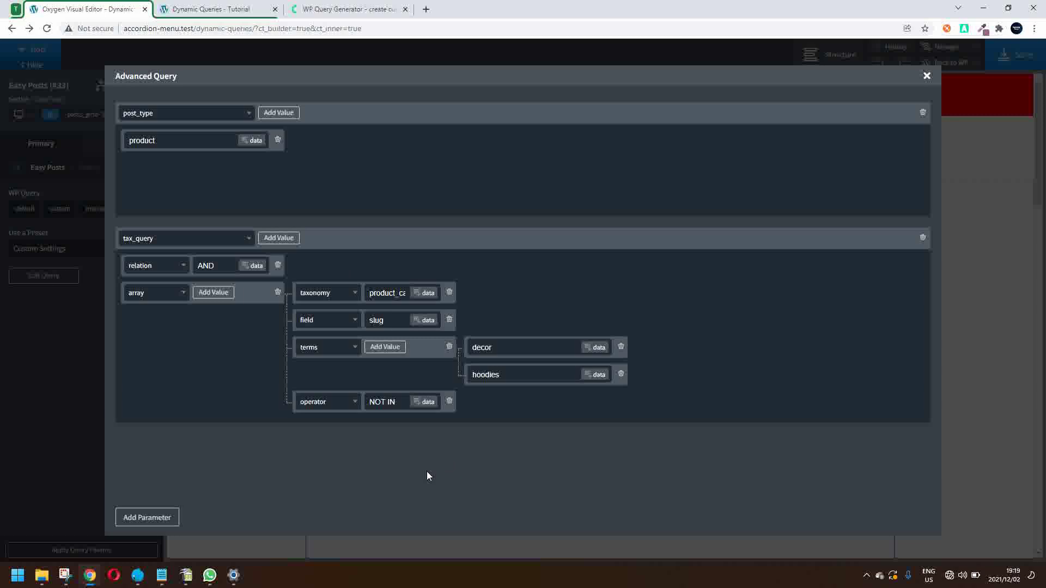
# Step: Add a posts_per_page parameter with value 2 and apply the query to the grid
pyautogui.click(155, 521)
pyautogui.click(245, 449)
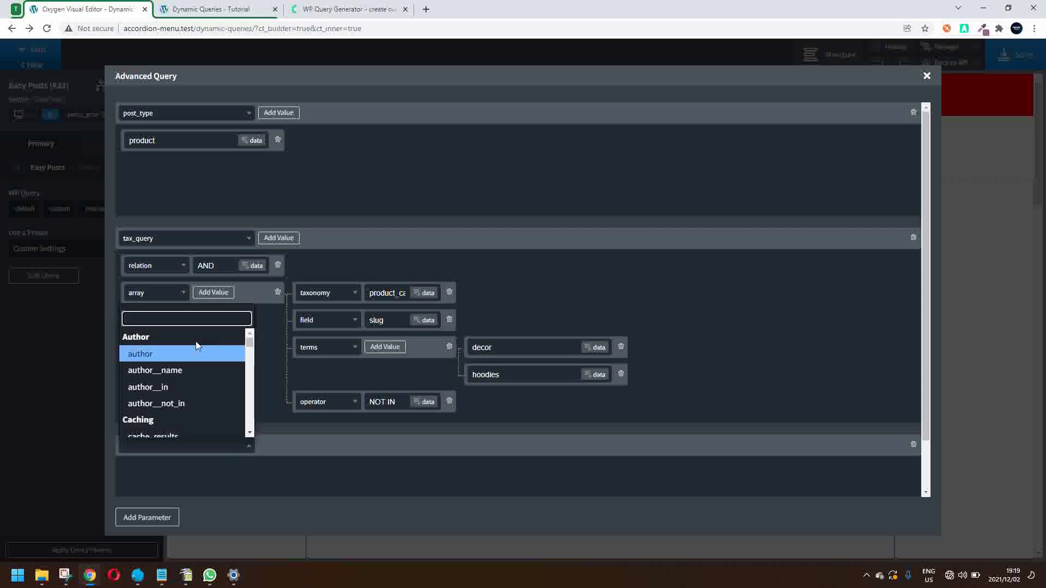
pyautogui.write('post')
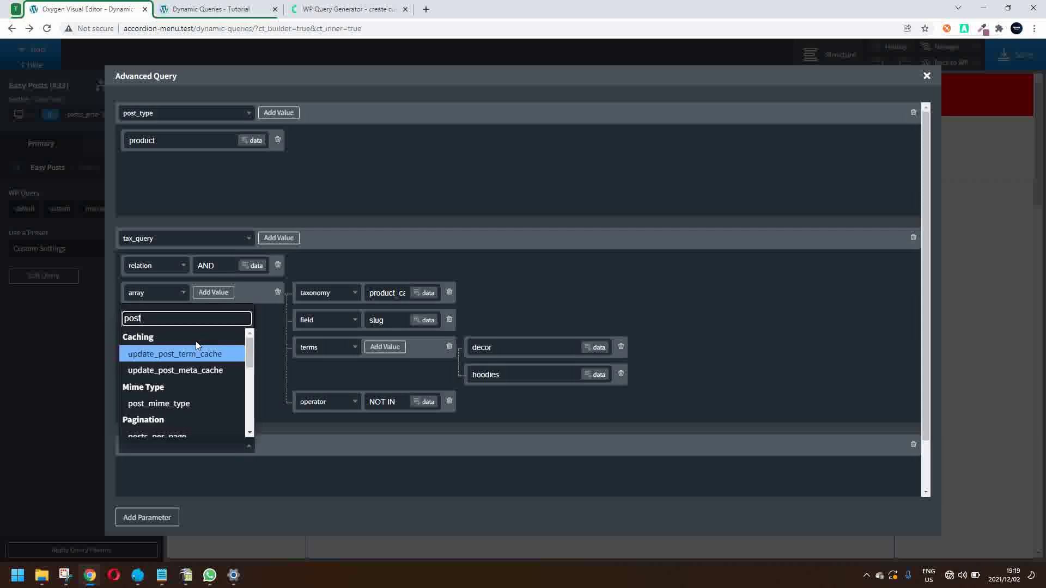
pyautogui.write('s')
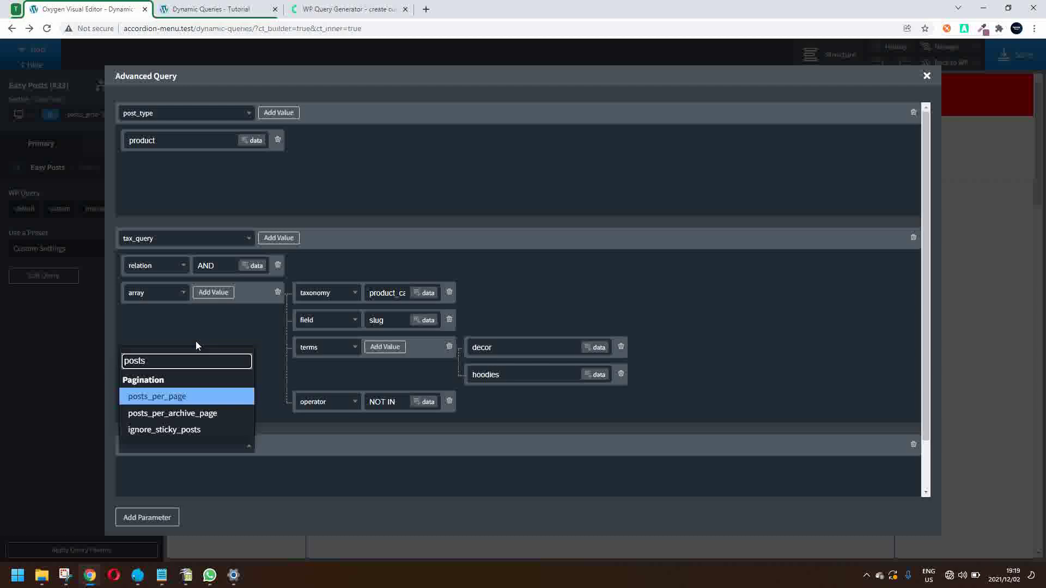
pyautogui.click(179, 397)
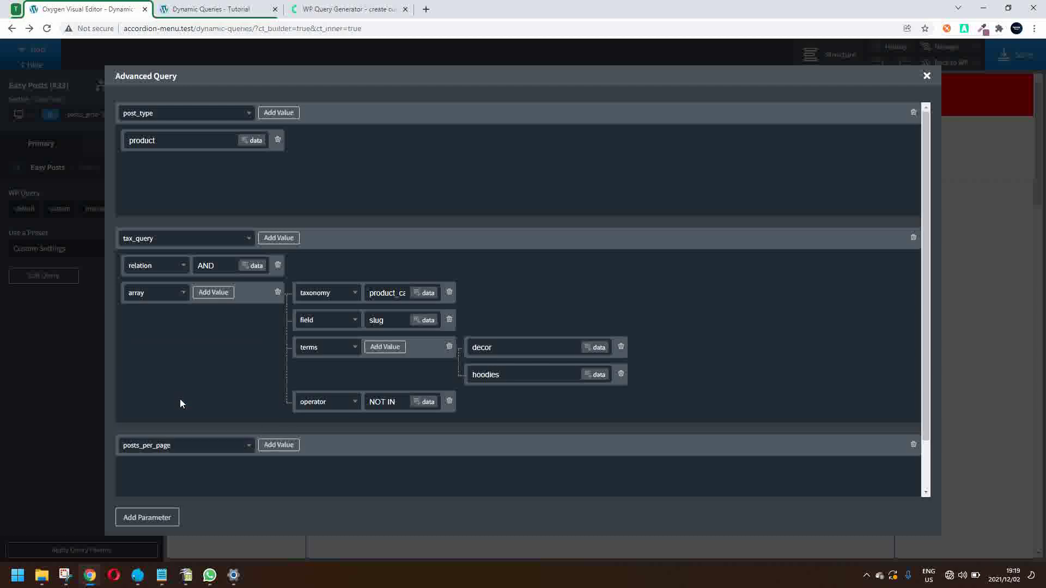
pyautogui.click(277, 445)
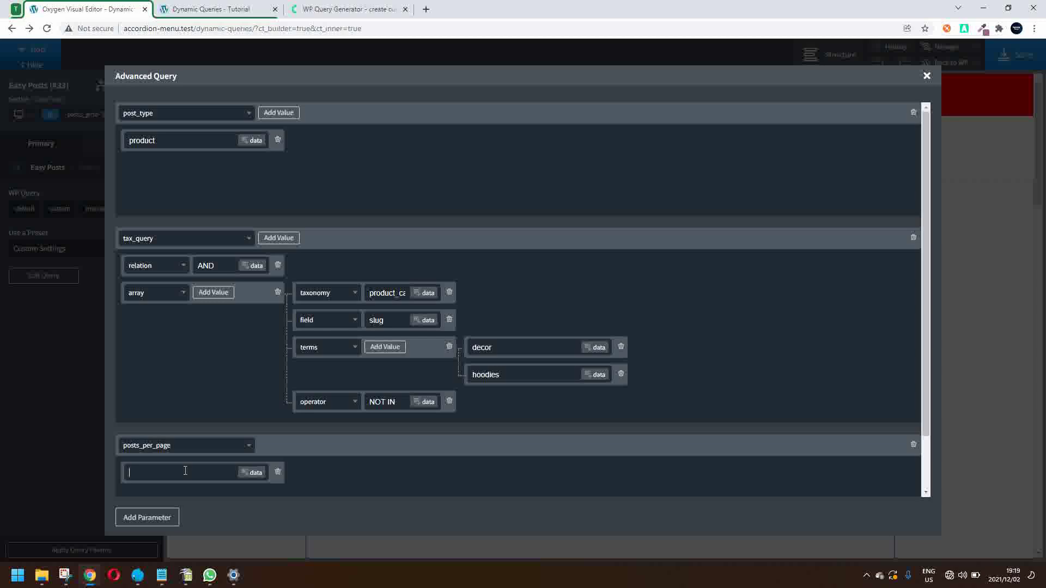
pyautogui.write('2')
pyautogui.click(927, 77)
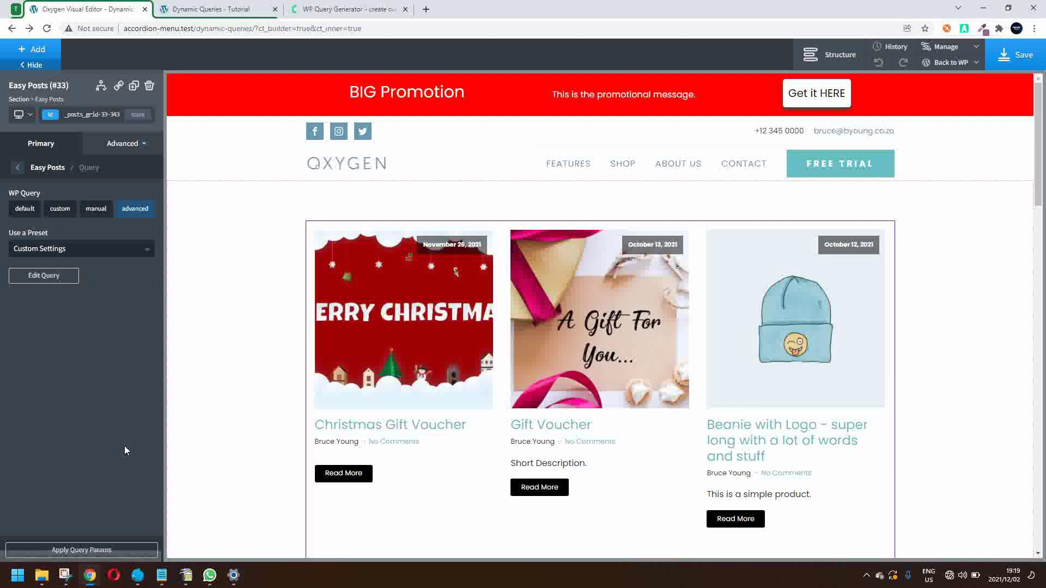
pyautogui.click(98, 551)
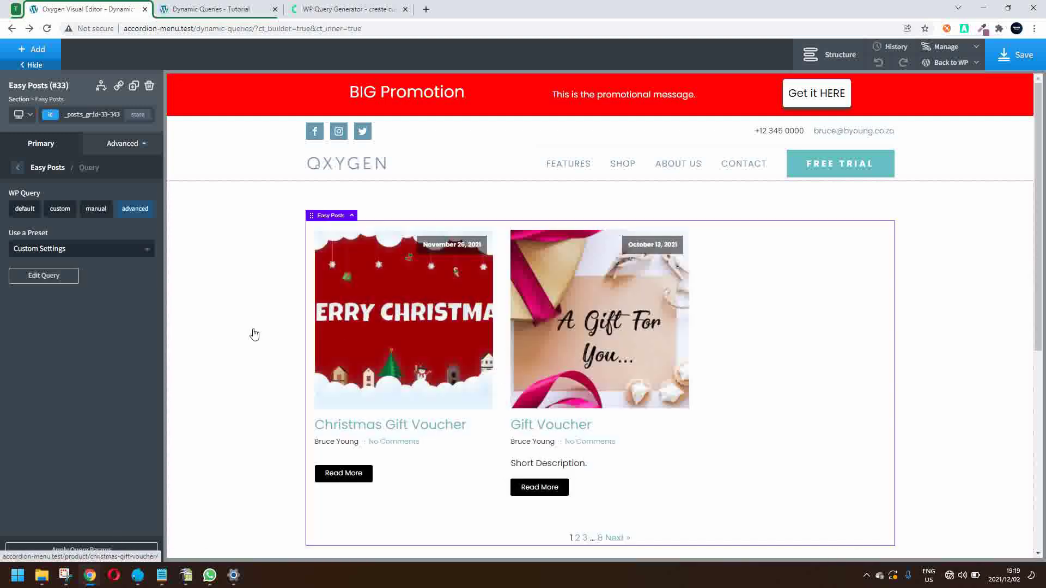
# Step: Change the tax_query operator from NOT IN back to IN
pyautogui.click(51, 276)
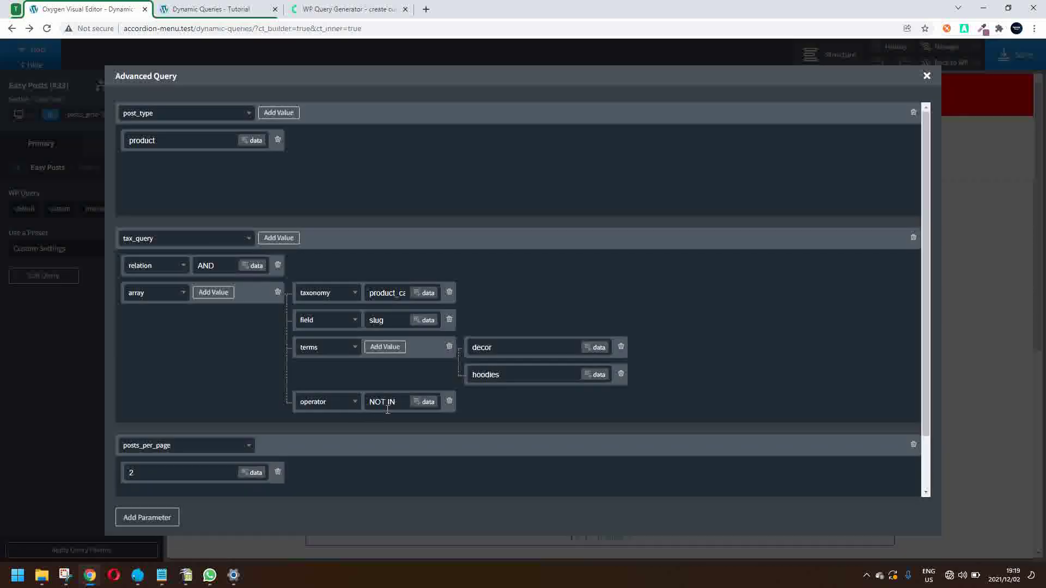
pyautogui.moveTo(386, 401); pyautogui.dragTo(337, 415)
pyautogui.press('BackSpace')
pyautogui.press('Delete')
# Step: Set posts_per_page to 4 and apply, showing WordPress Pennant and three hoodies
pyautogui.press('BackSpace')
pyautogui.write('4')
pyautogui.click(927, 76)
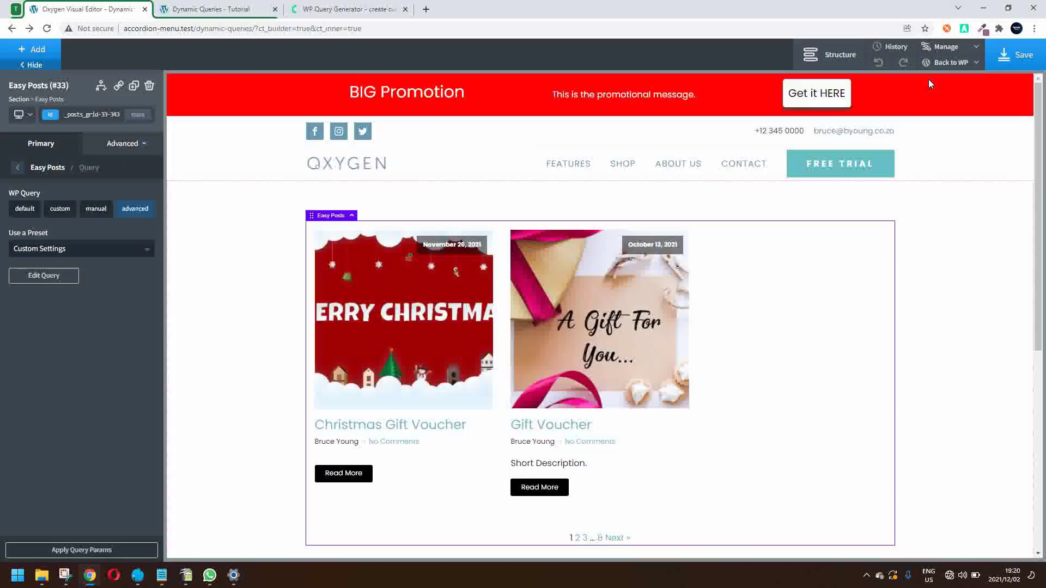
pyautogui.click(49, 551)
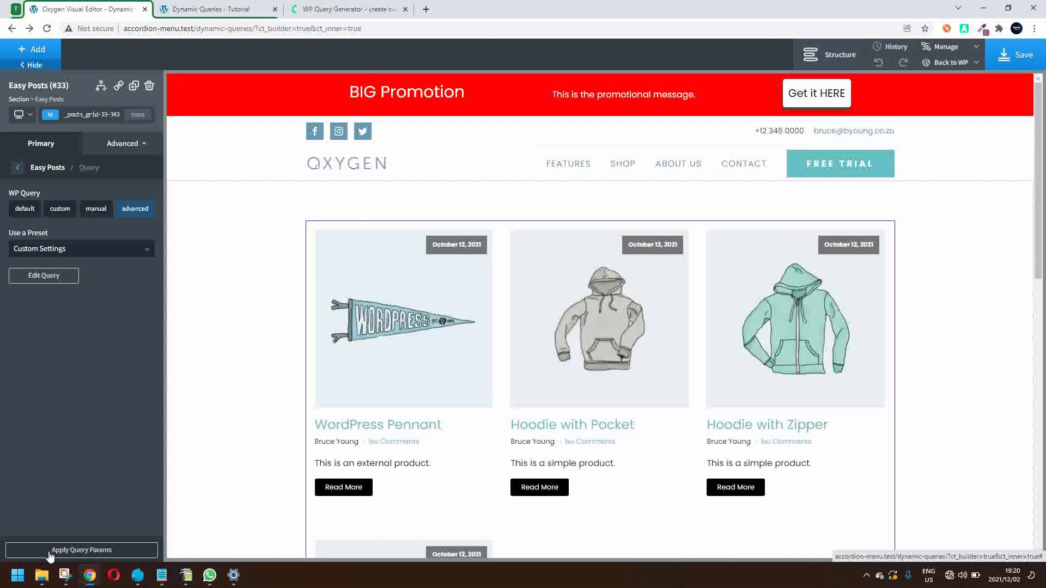
pyautogui.scroll(-5, 424, 459)
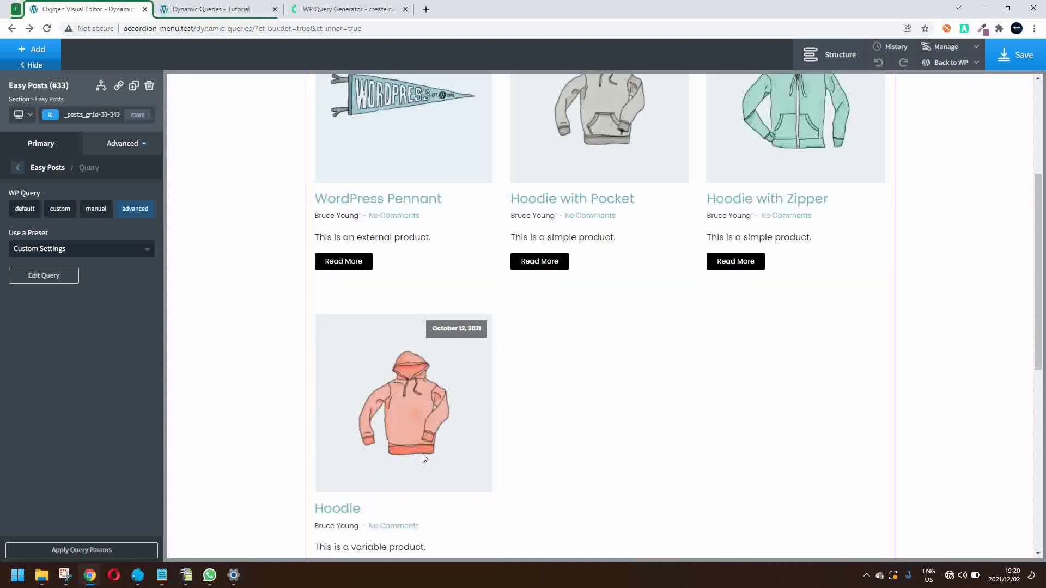
pyautogui.scroll(5, 424, 459)
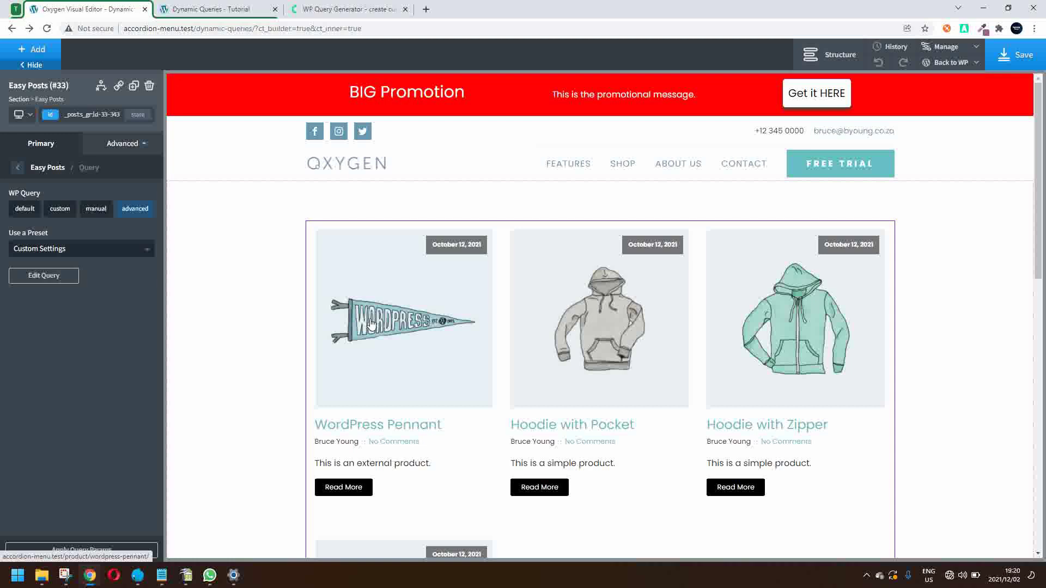
pyautogui.click(334, 9)
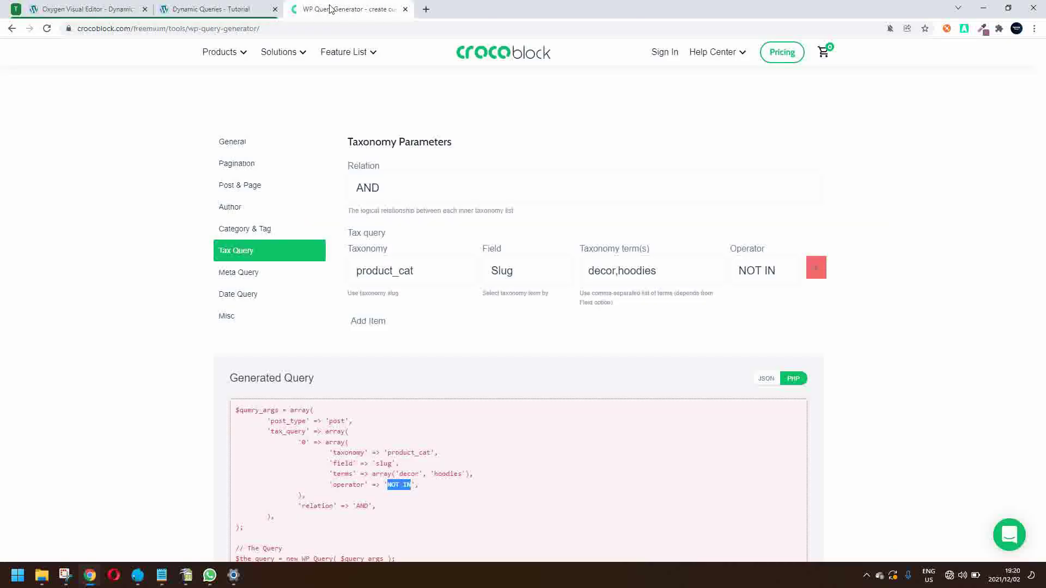
pyautogui.scroll(-2, 507, 325)
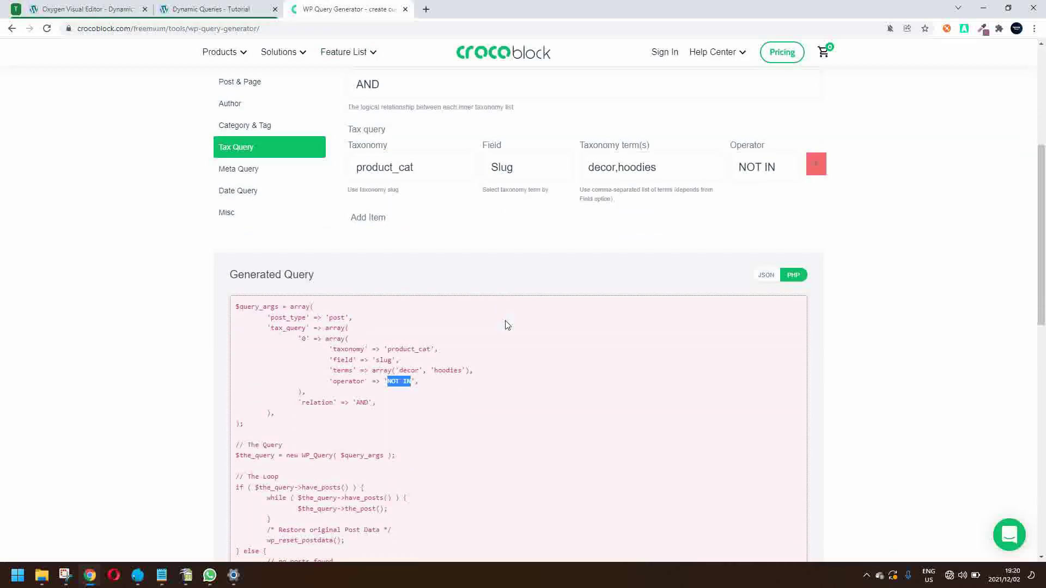
pyautogui.scroll(1, 507, 325)
pyautogui.scroll(2, 507, 325)
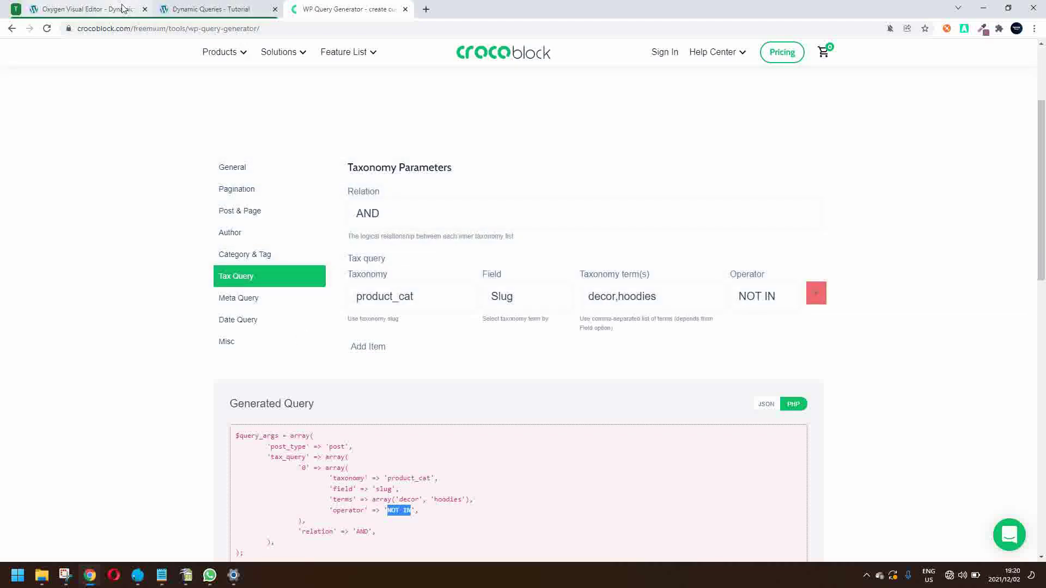
pyautogui.click(82, 9)
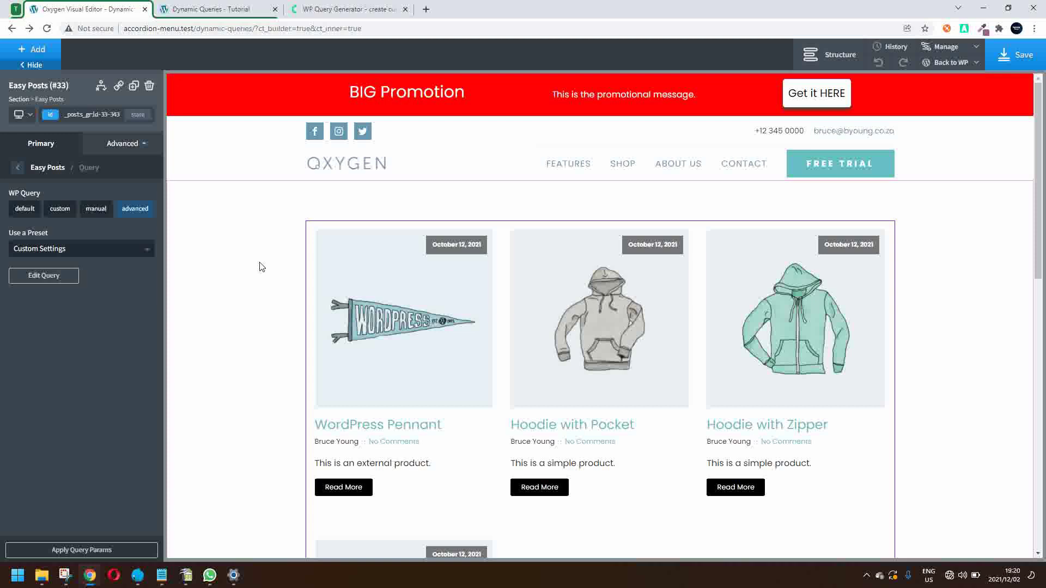
pyautogui.scroll(-4, 261, 266)
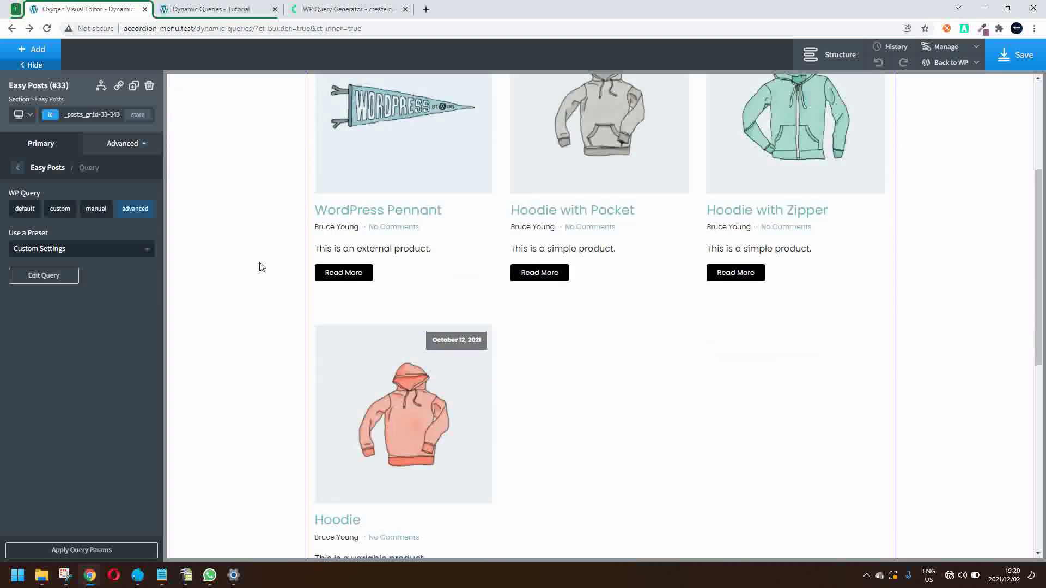
pyautogui.scroll(-2, 261, 266)
pyautogui.scroll(6, 260, 266)
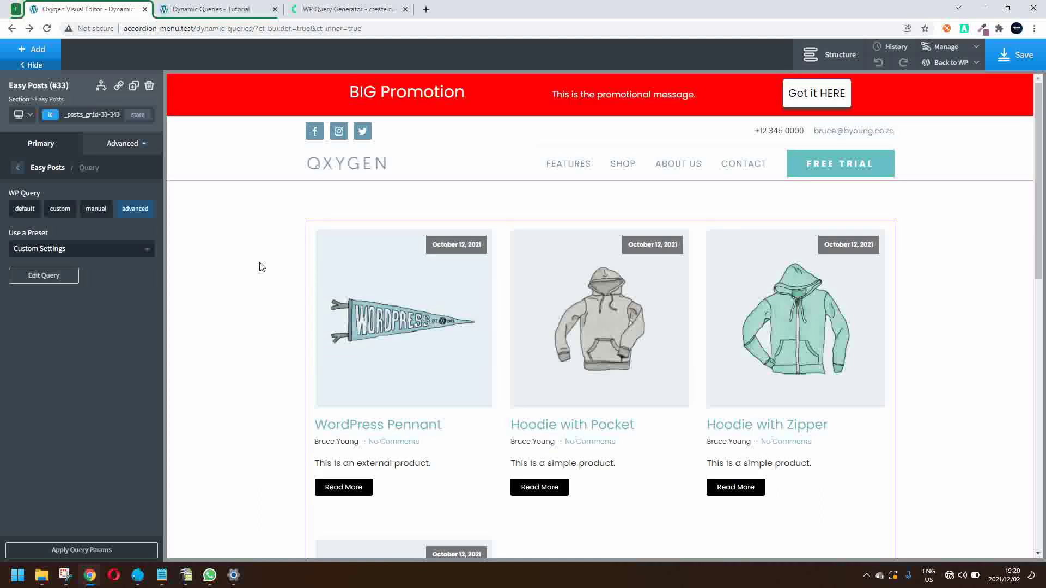